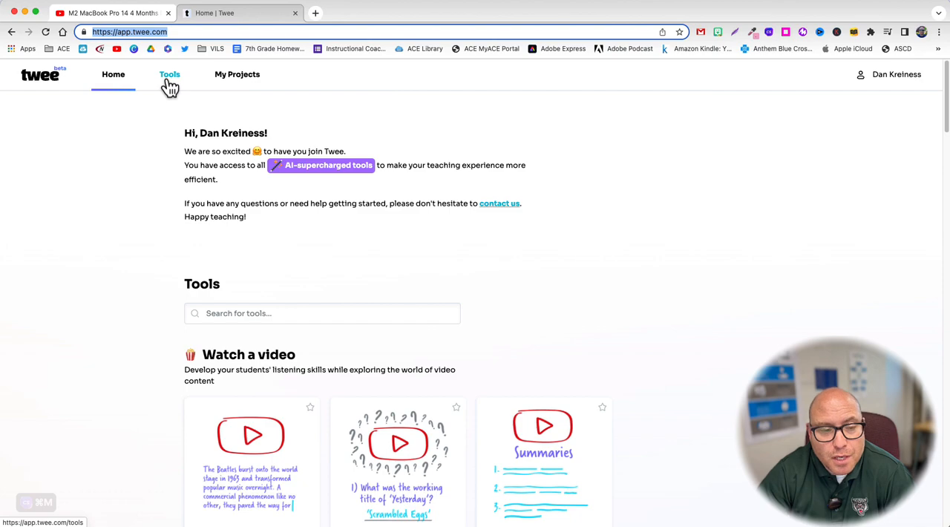
Step: Look over the home page's tools and open the YouTube Video To Text tool
scroll(155, 260, "down", 5)
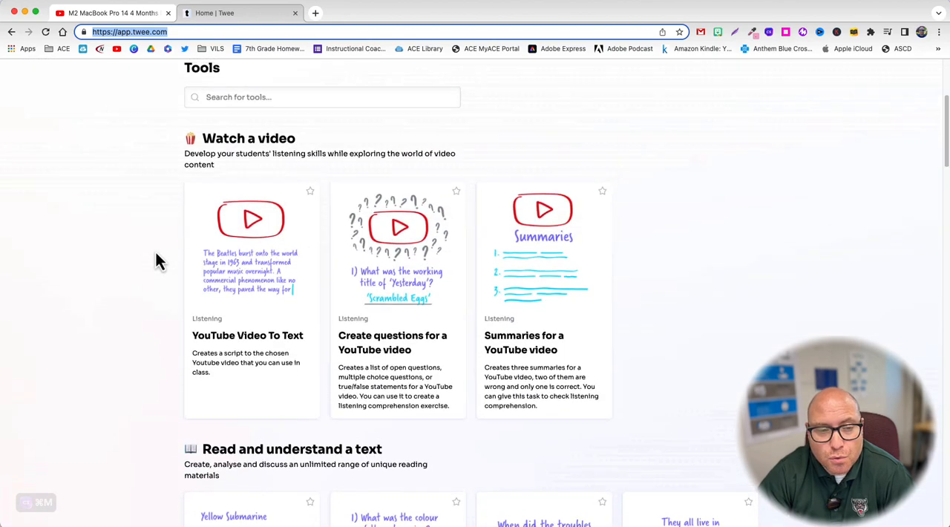
scroll(156, 260, "up", 5)
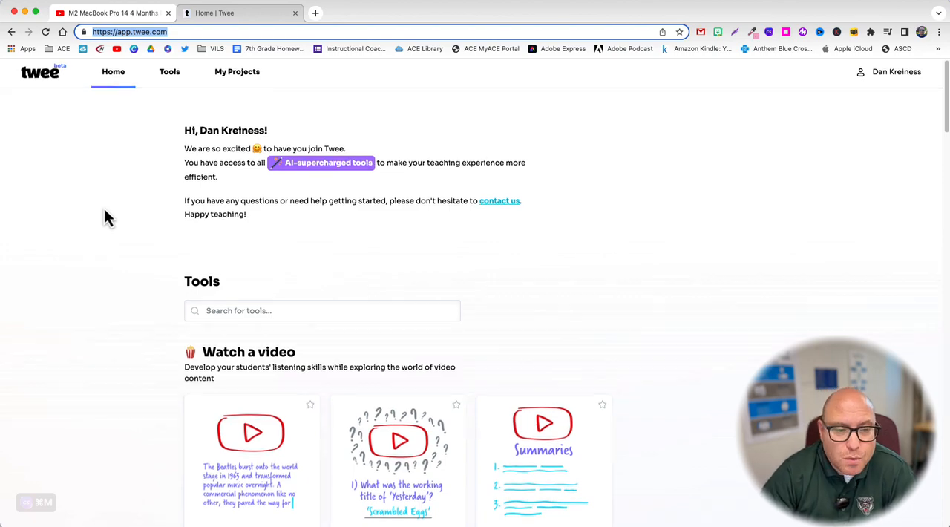
scroll(104, 217, "down", 3)
scroll(104, 216, "down", 2)
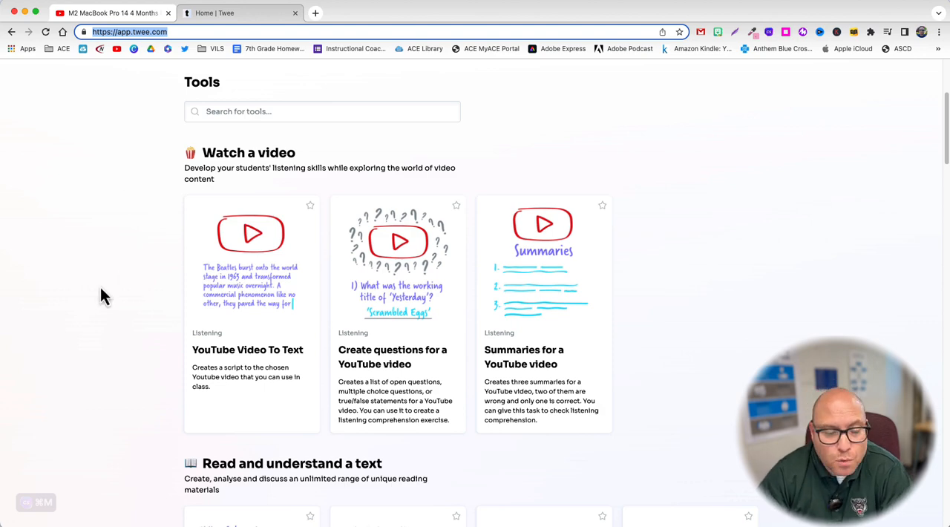
left_click(270, 359)
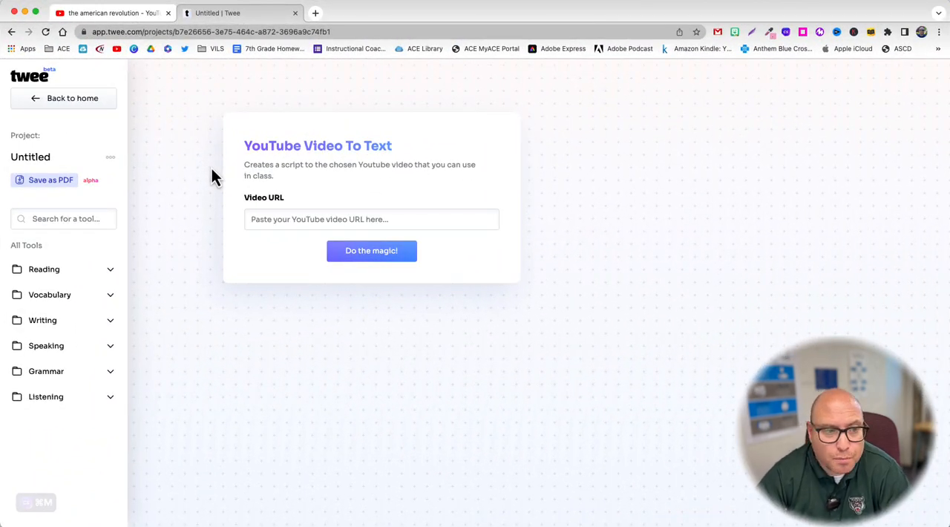
Step: Rename the untitled project as American Revolution
left_click(53, 159)
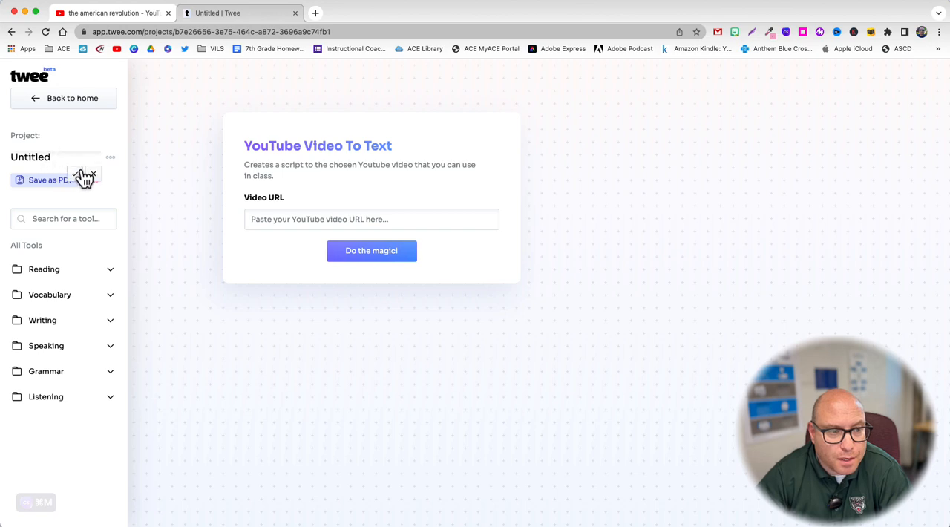
left_click_drag(53, 157, 15, 160)
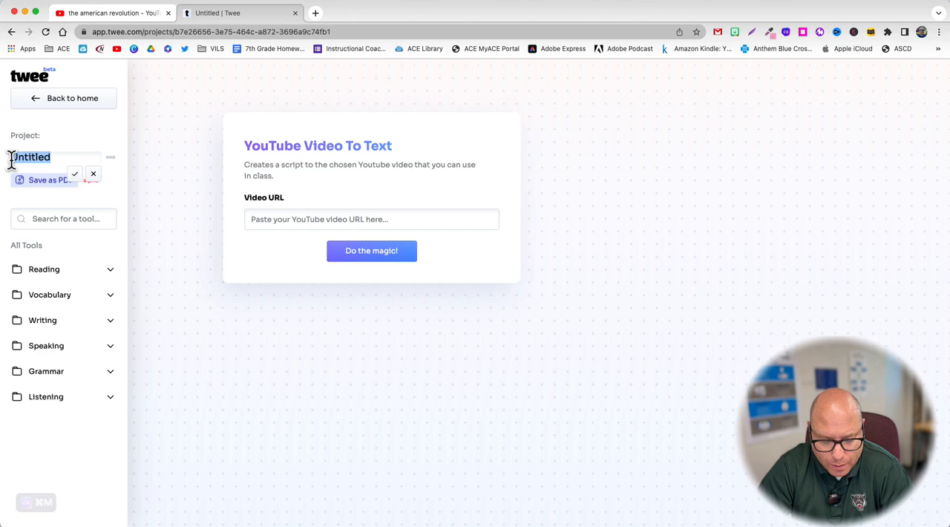
type("America")
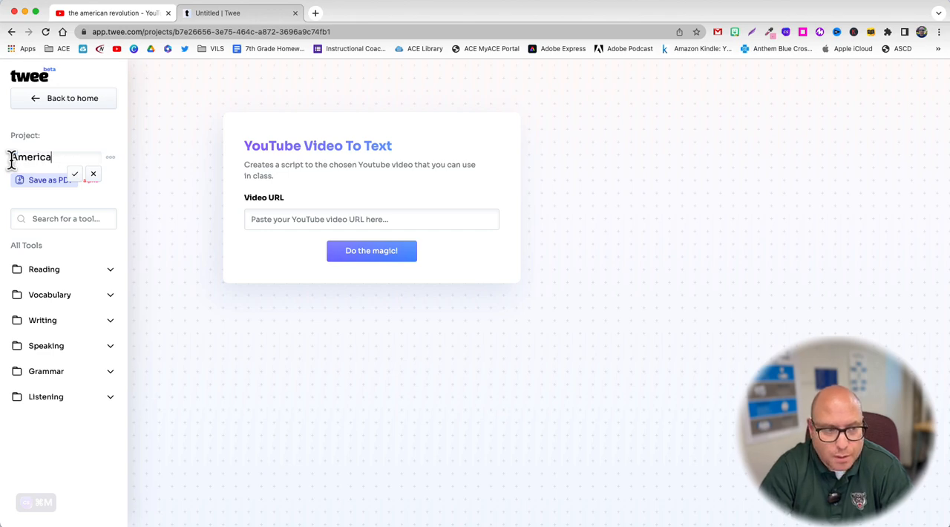
type("n Revolution")
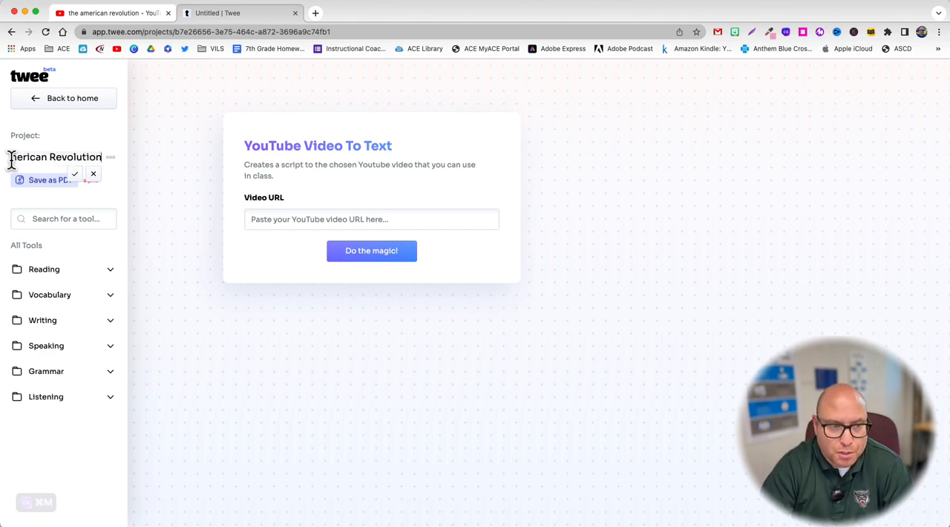
left_click(158, 178)
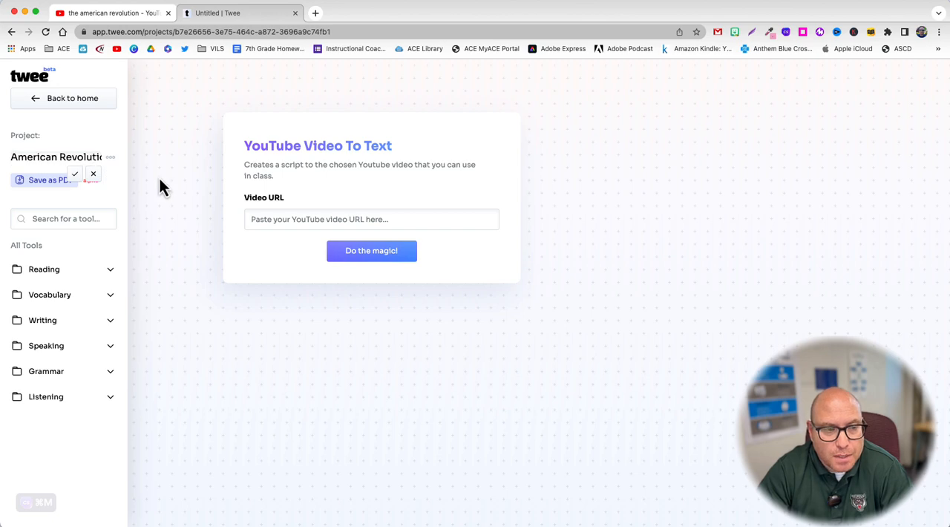
left_click(75, 174)
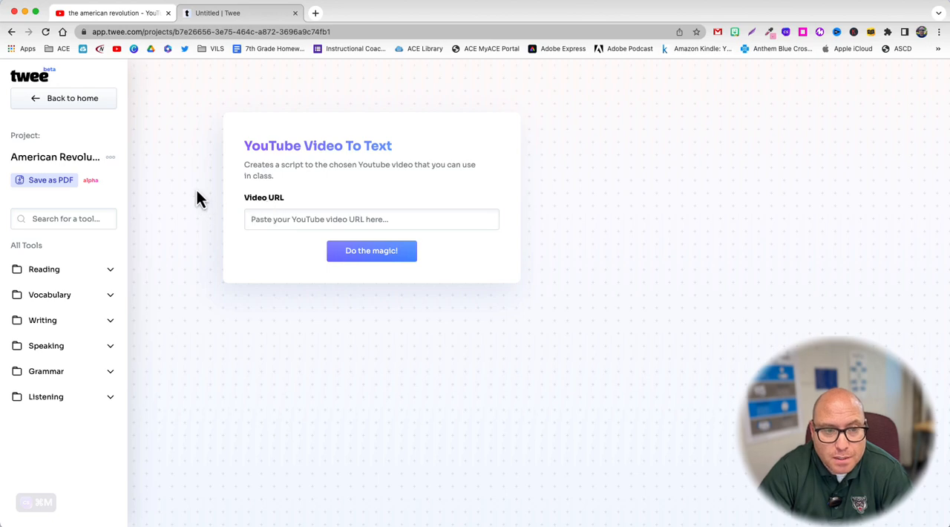
Step: Switch to YouTube and copy the share link of the video "The American Revolution | What You Need to Know"
left_click(116, 18)
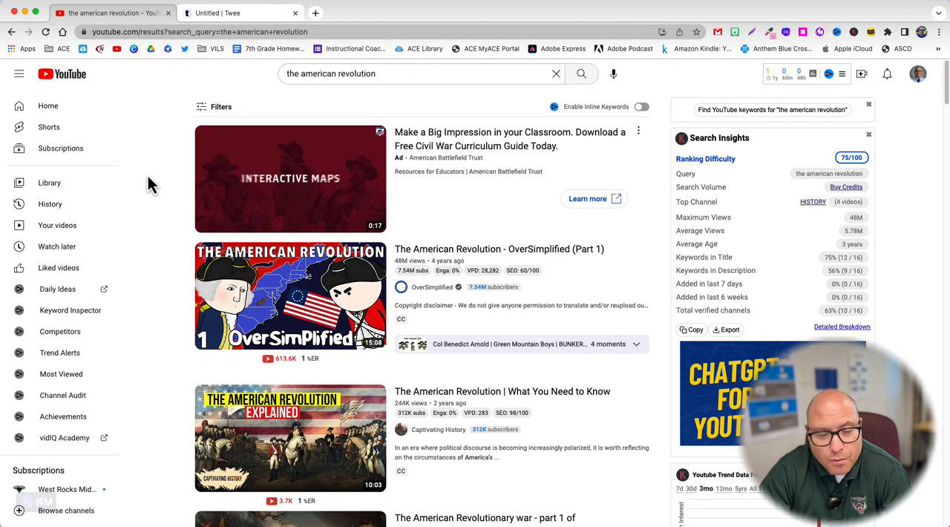
scroll(148, 176, "down", 3)
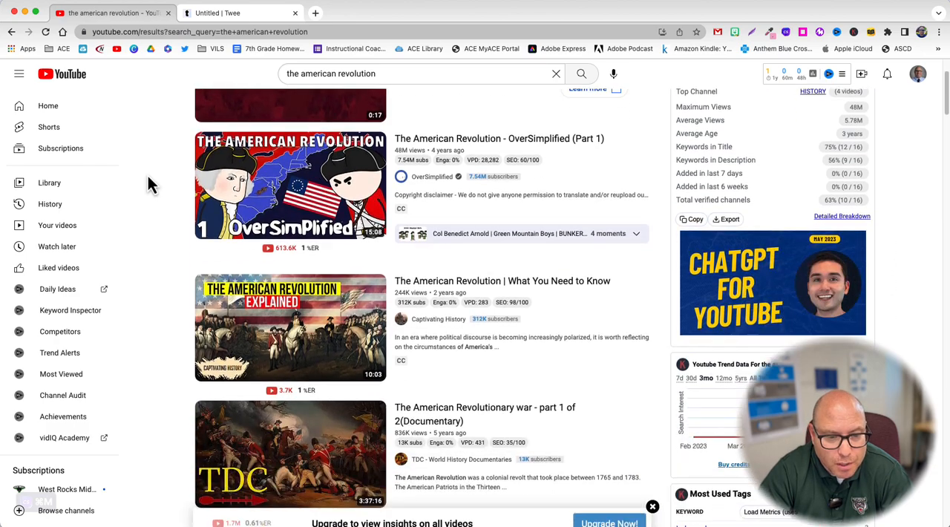
scroll(128, 189, "down", 5)
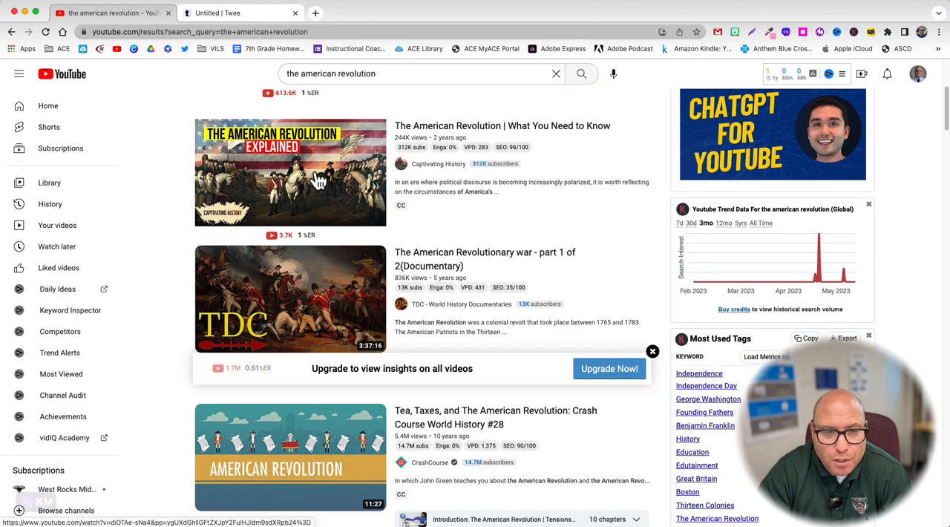
mouse_move(319, 182)
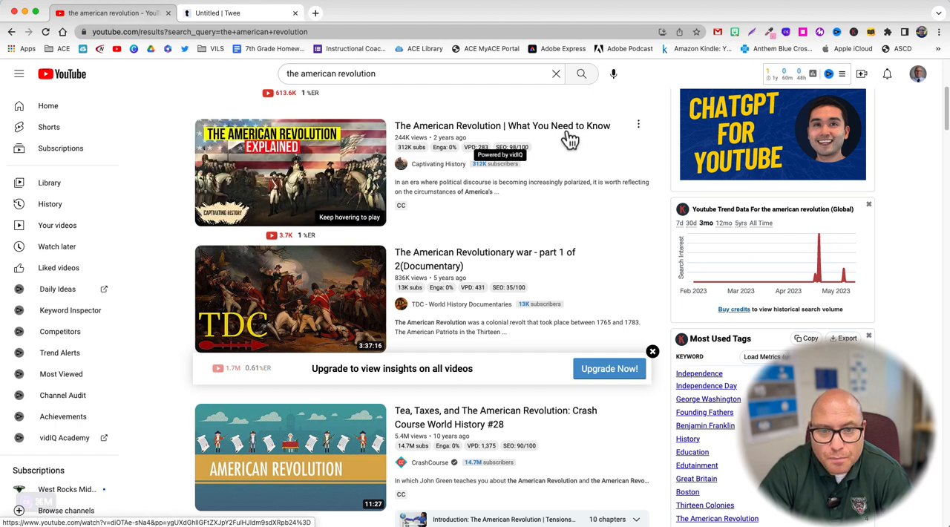
left_click(638, 128)
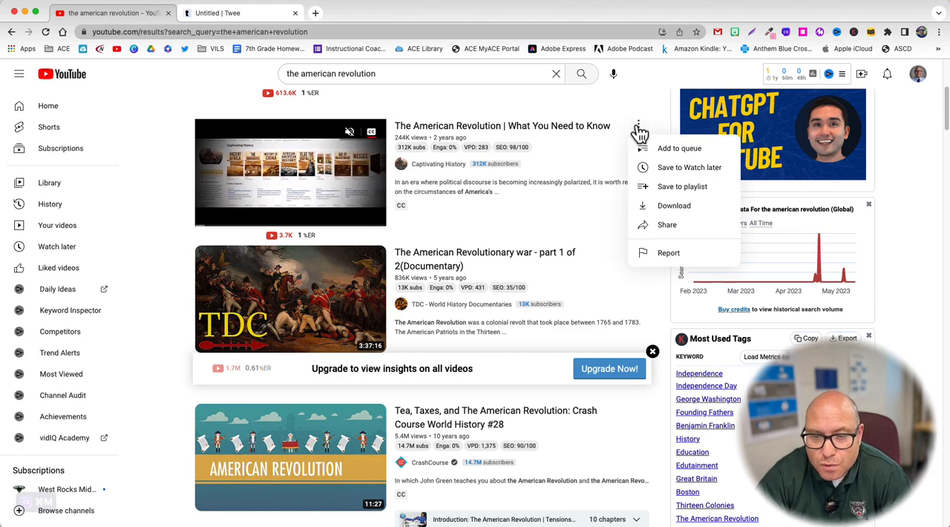
left_click(653, 230)
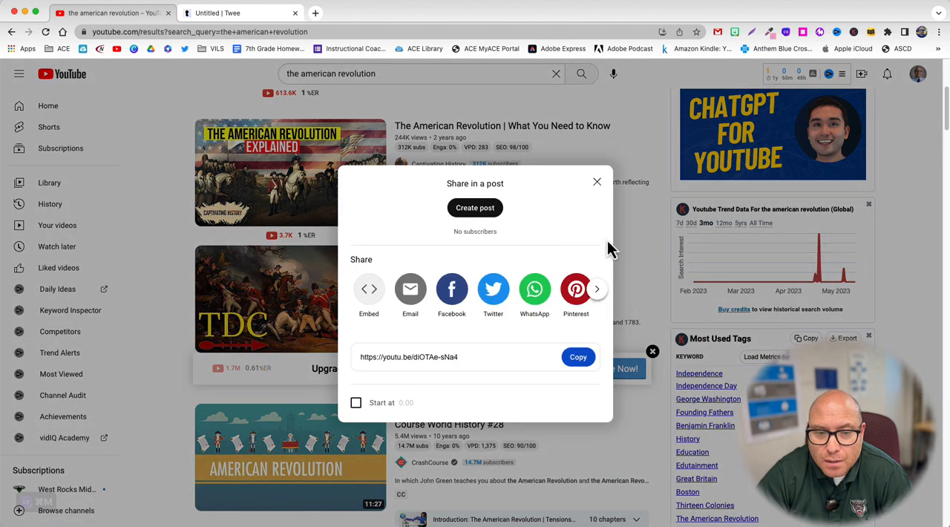
left_click(578, 357)
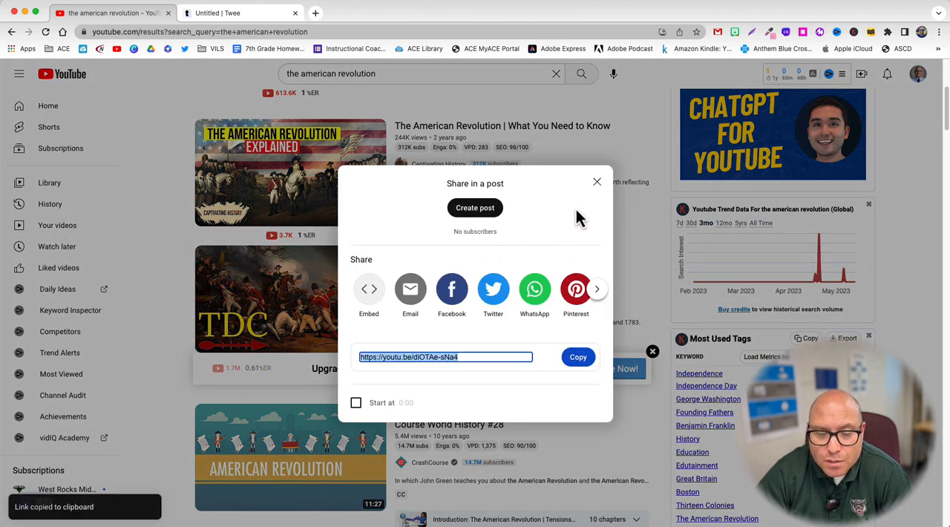
left_click(253, 19)
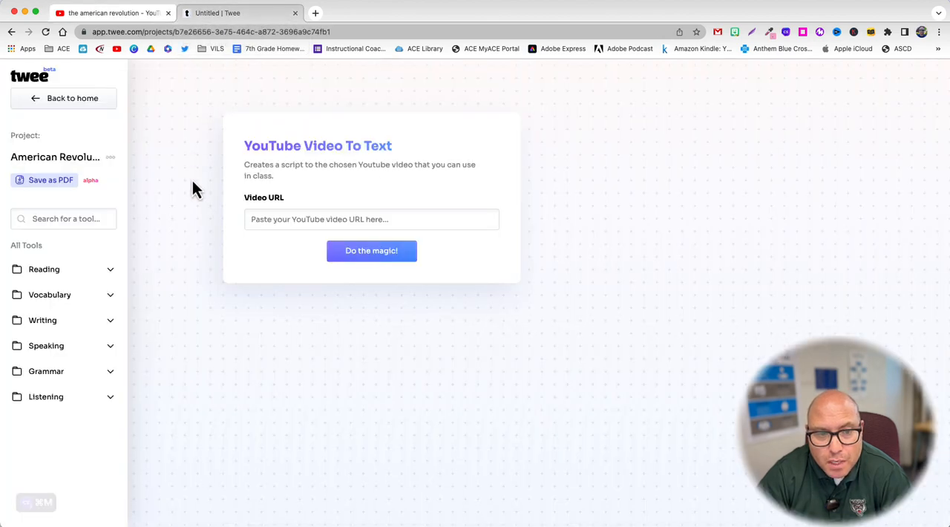
left_click(279, 220)
key("super+v")
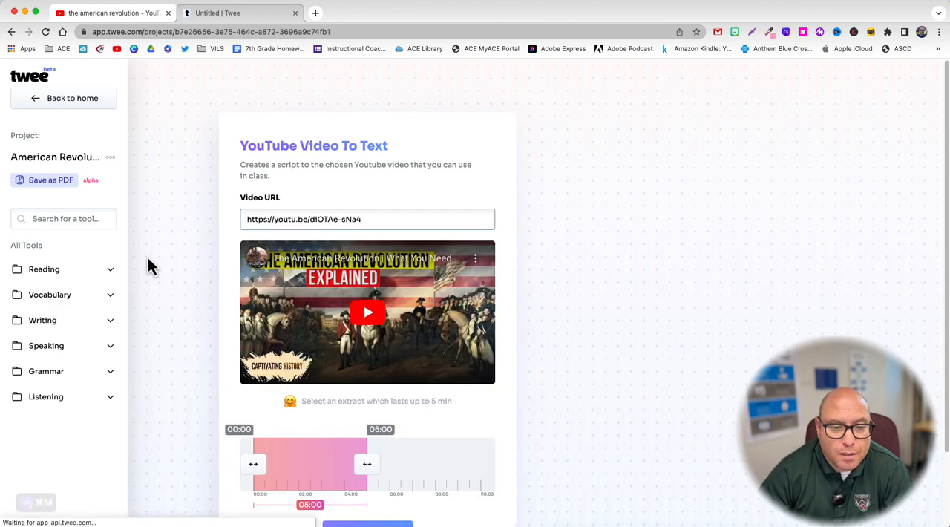
scroll(184, 274, "down", 1)
scroll(184, 270, "down", 1)
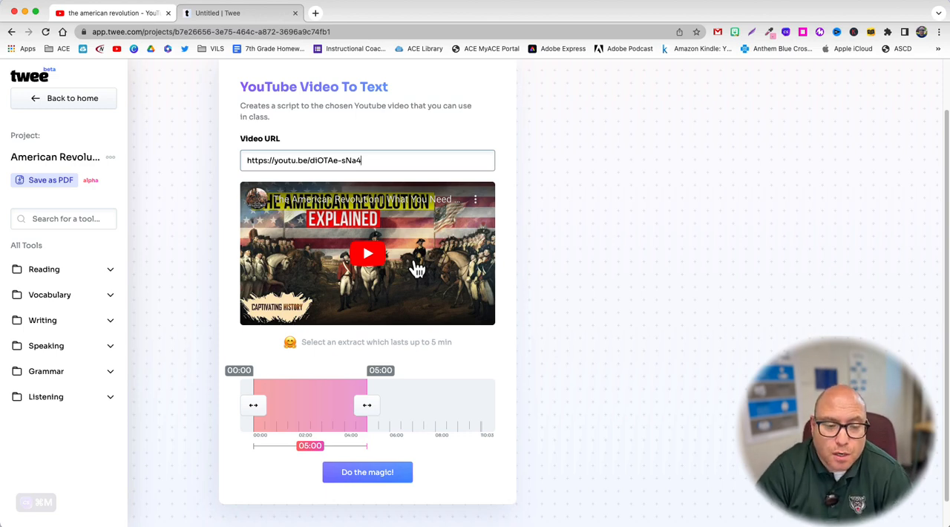
scroll(416, 268, "down", 1)
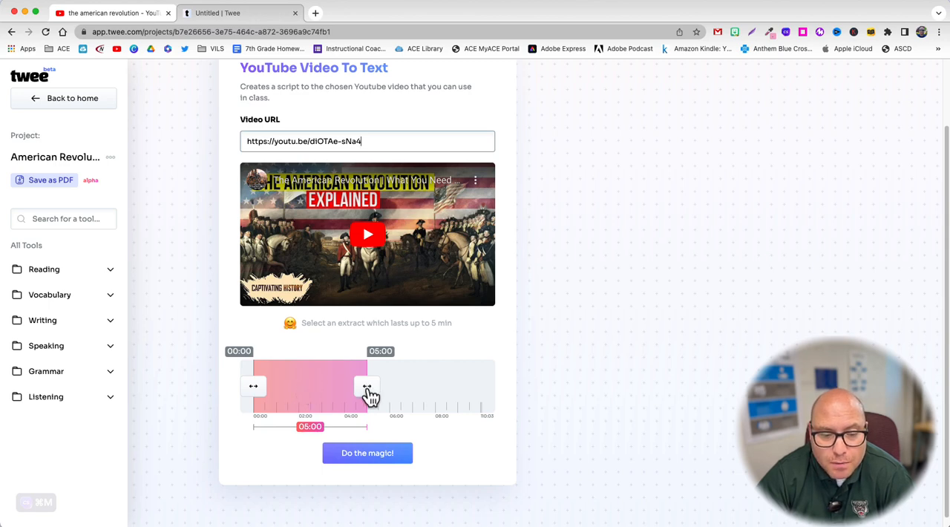
Step: Try to extend the end of the video extract past 05:00 and preview the clip
left_click_drag(323, 395, 392, 395)
left_click(259, 297)
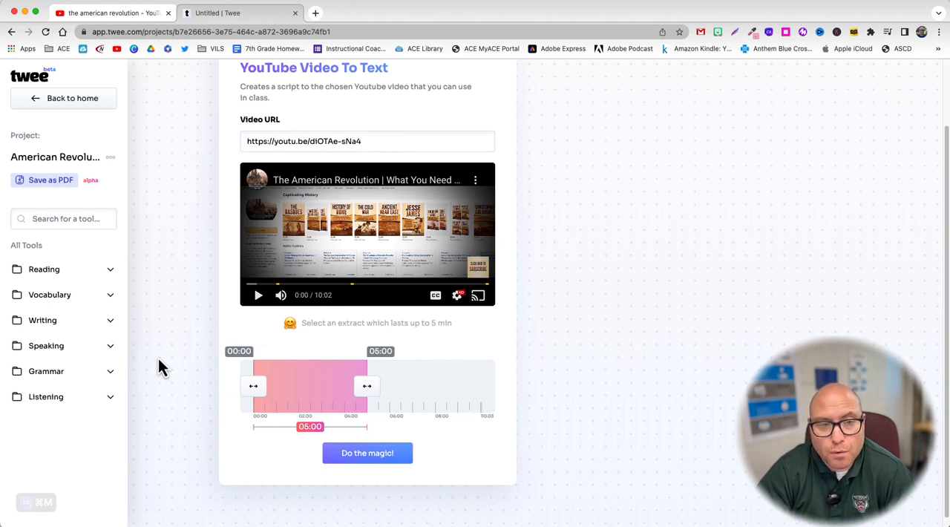
scroll(158, 358, "up", 1)
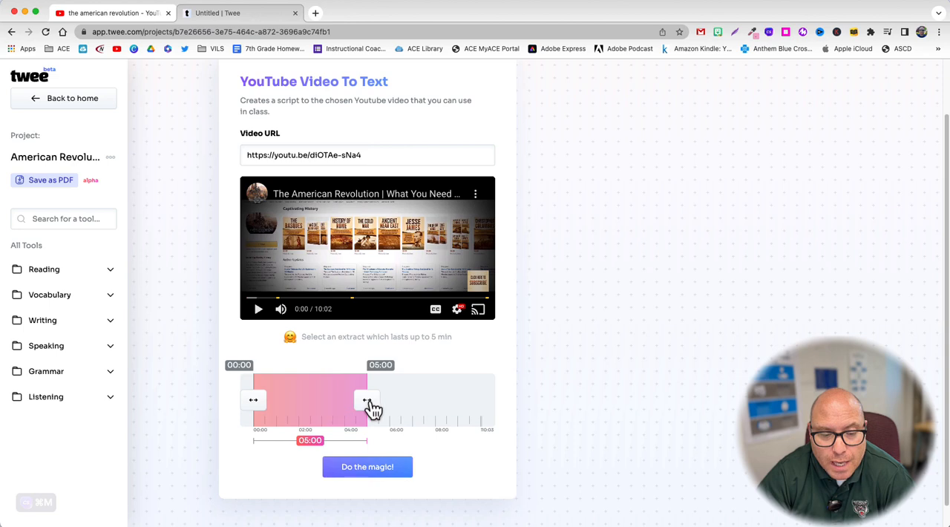
mouse_move(371, 407)
left_mouse_down()
mouse_move(334, 410)
mouse_move(384, 410)
left_mouse_up()
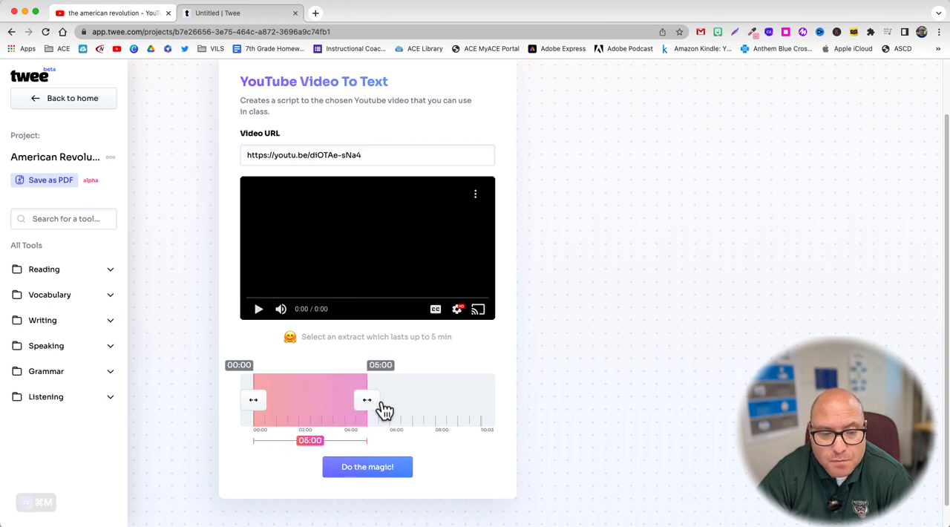
left_click(260, 312)
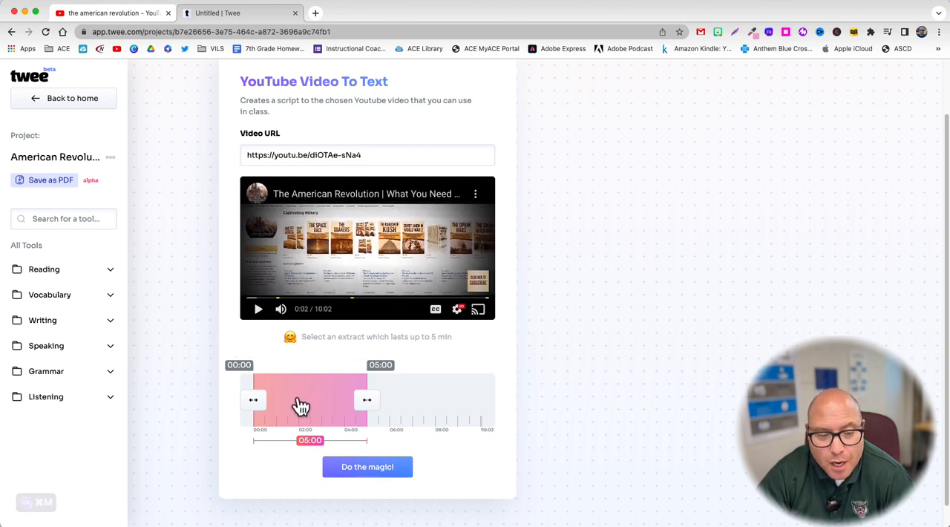
Step: Shift the five-minute extract to 05:03–10:03, return it to 00:00–05:00, and preview the clip
left_click_drag(304, 404, 430, 409)
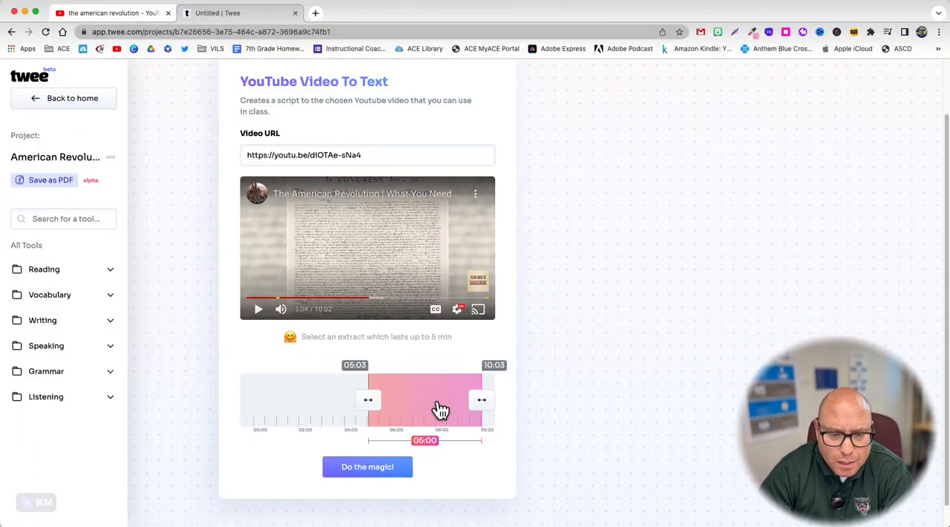
left_click_drag(438, 408, 276, 405)
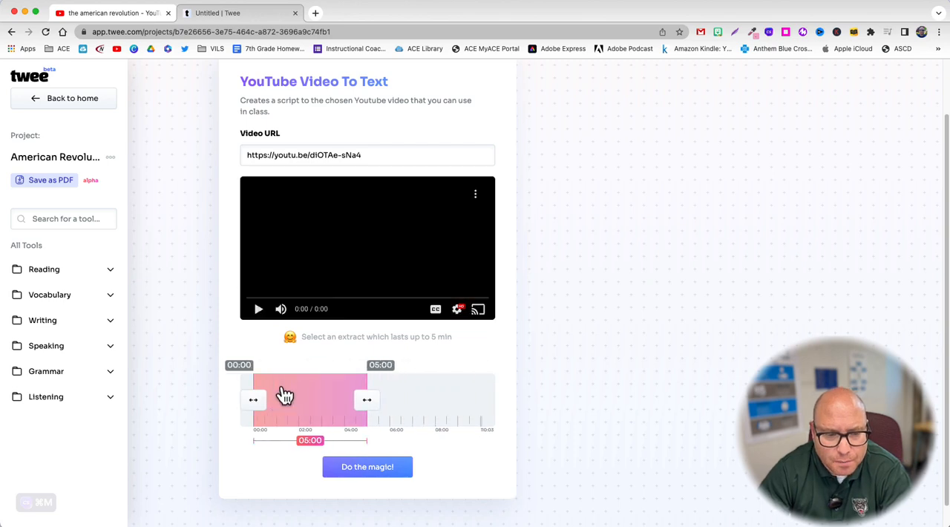
left_click(259, 309)
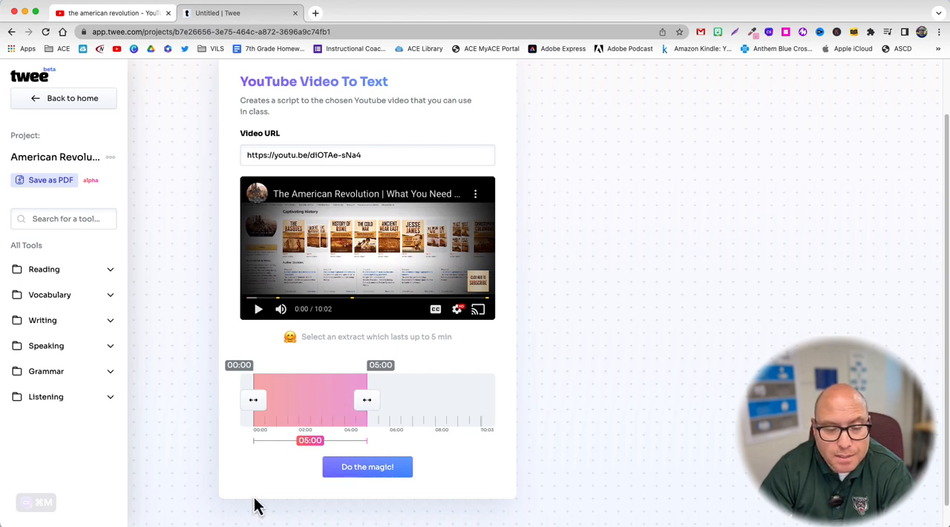
Step: Generate the transcript of the 00:00–05:00 video extract and read through it to the end
left_click(368, 467)
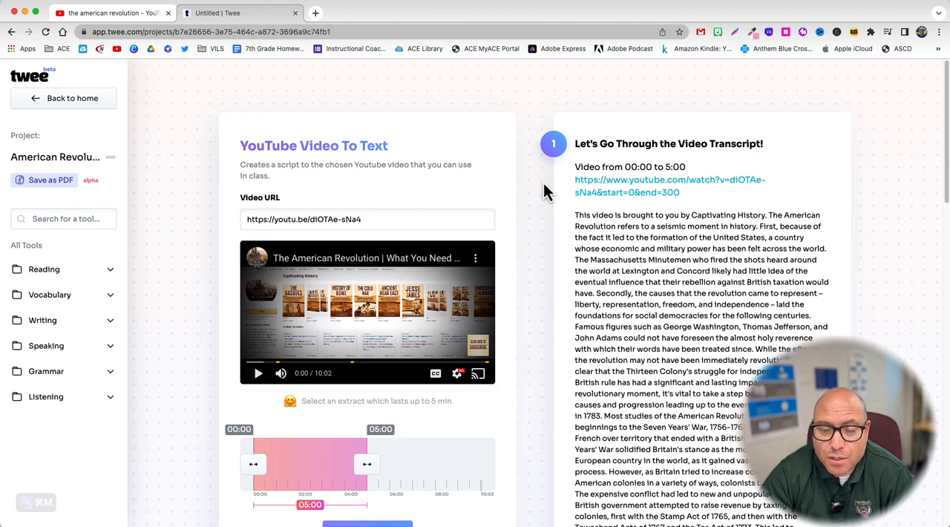
scroll(543, 184, "down", 1)
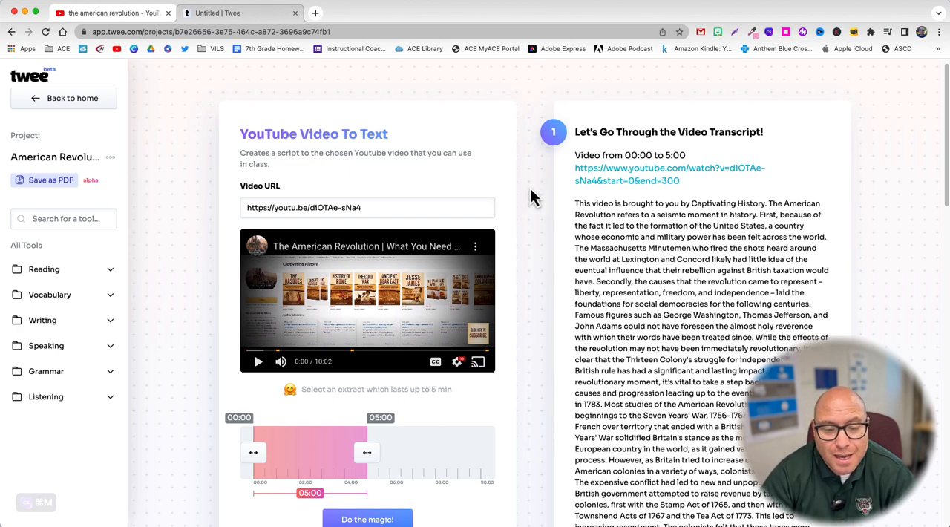
scroll(193, 297, "down", 1)
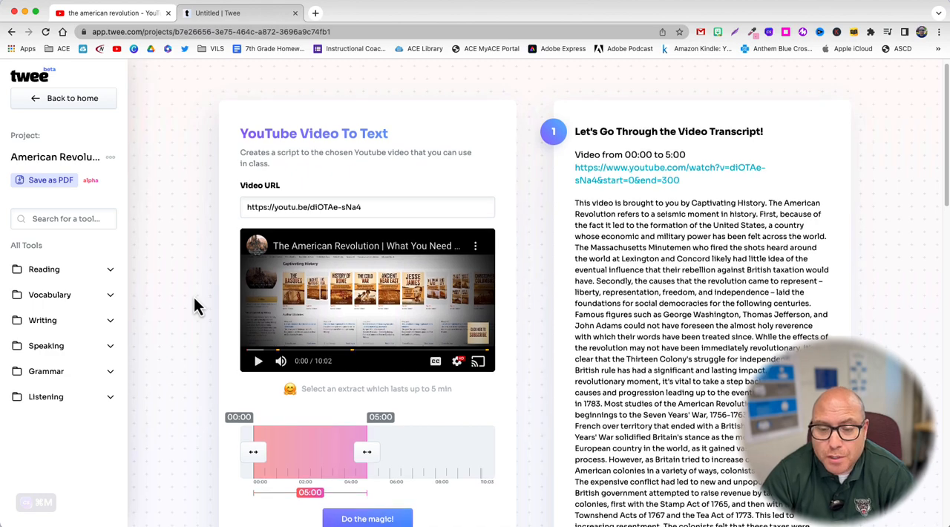
scroll(193, 297, "down", 2)
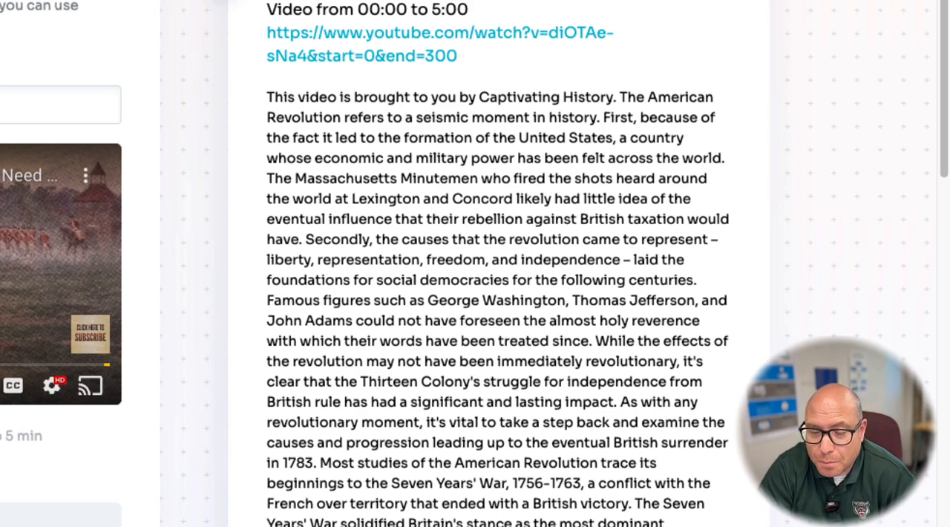
scroll(236, 371, "down", 3)
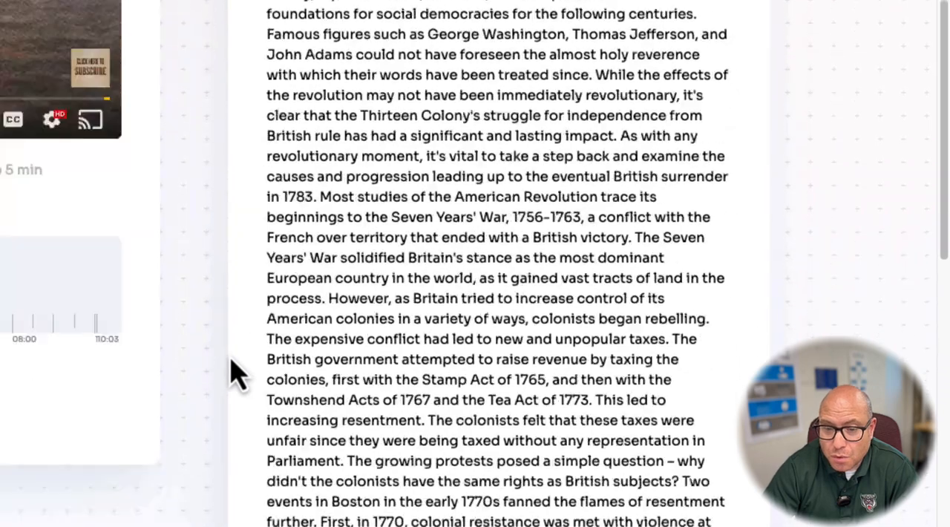
scroll(236, 371, "down", 9)
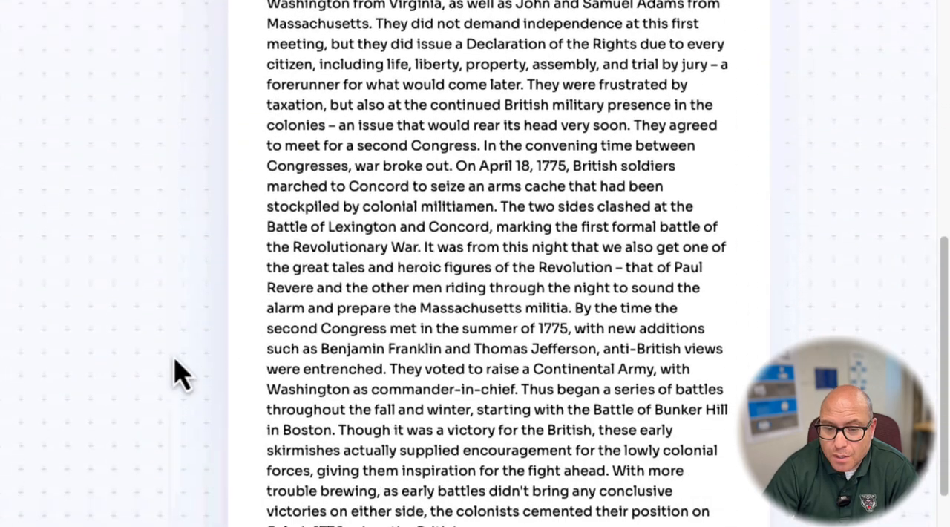
scroll(178, 373, "down", 2)
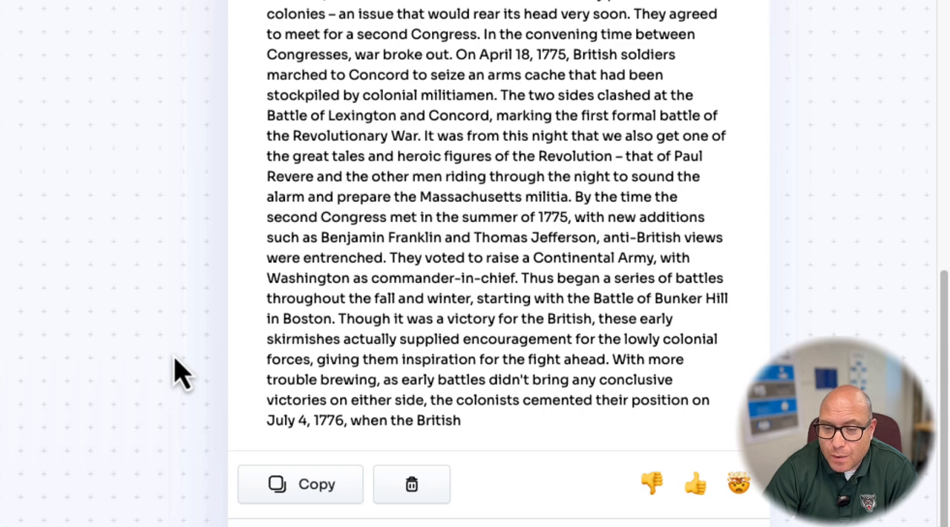
Step: Leave the transcript project and start a new project with the Create questions for a YouTube video tool
scroll(141, 367, "down", 3)
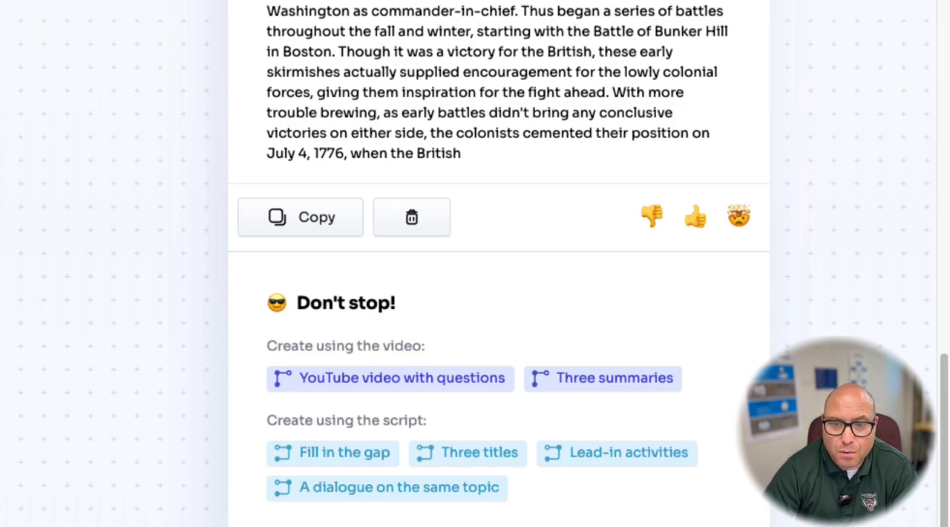
scroll(497, 264, "up", 15)
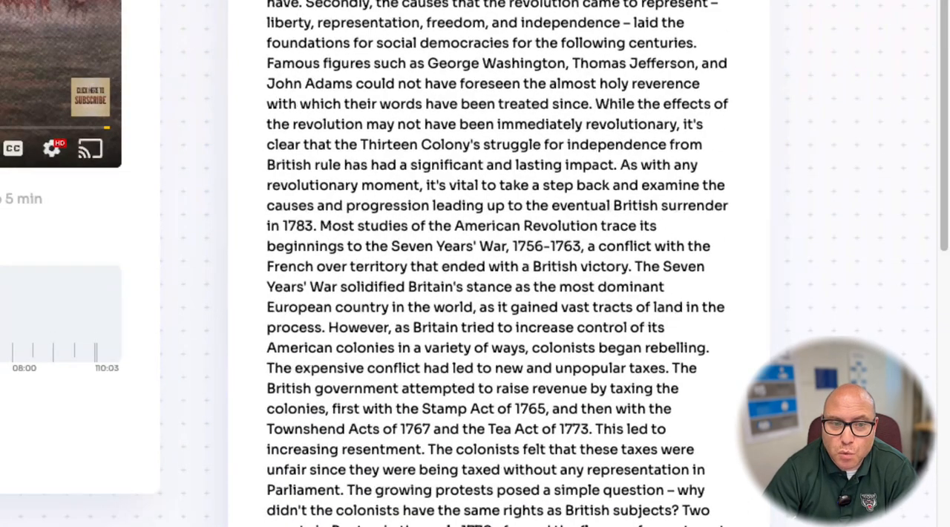
scroll(497, 263, "up", 3)
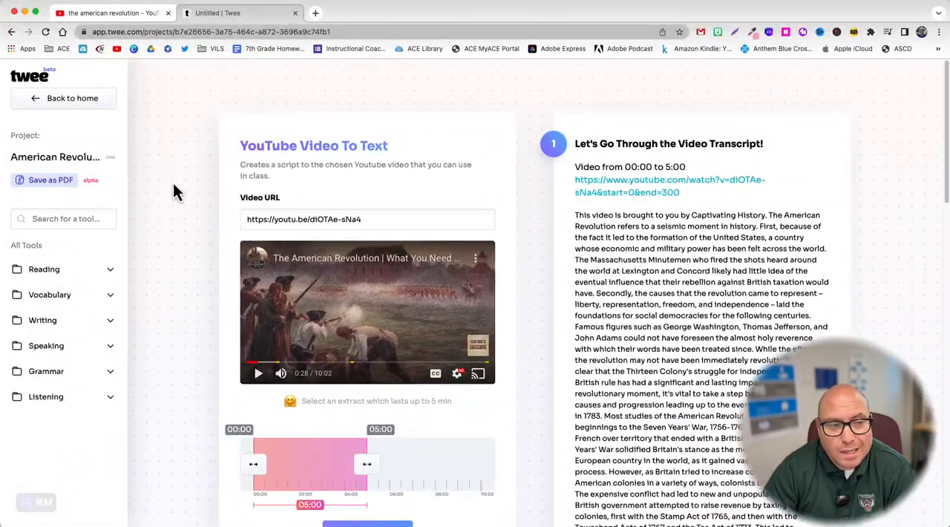
left_click(77, 100)
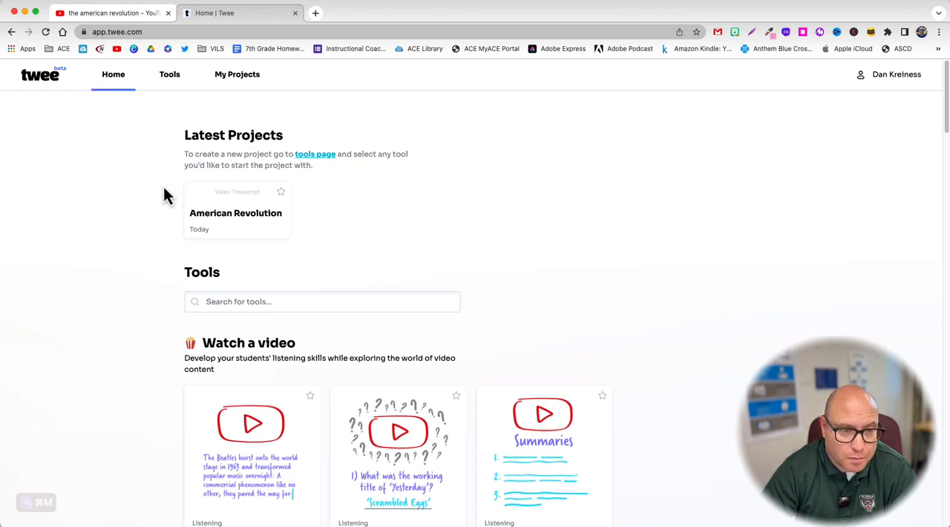
scroll(166, 195, "down", 5)
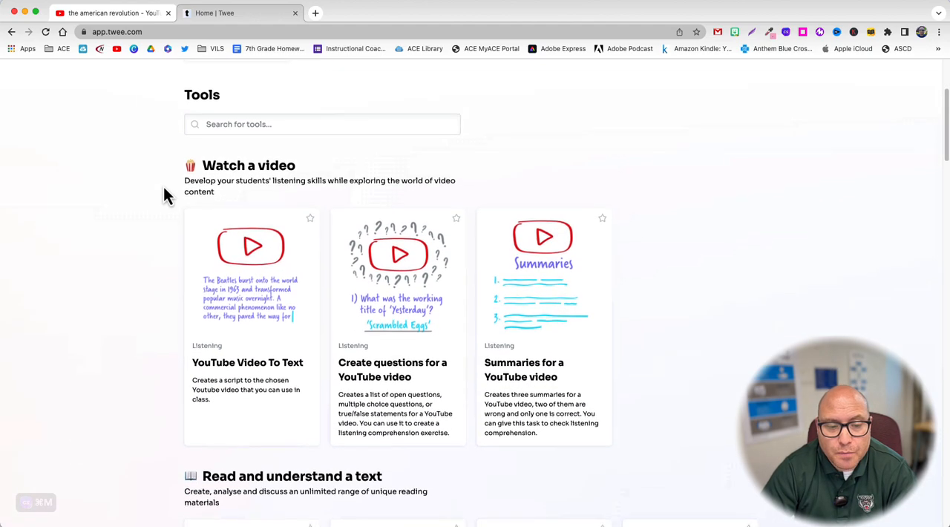
scroll(165, 201, "down", 2)
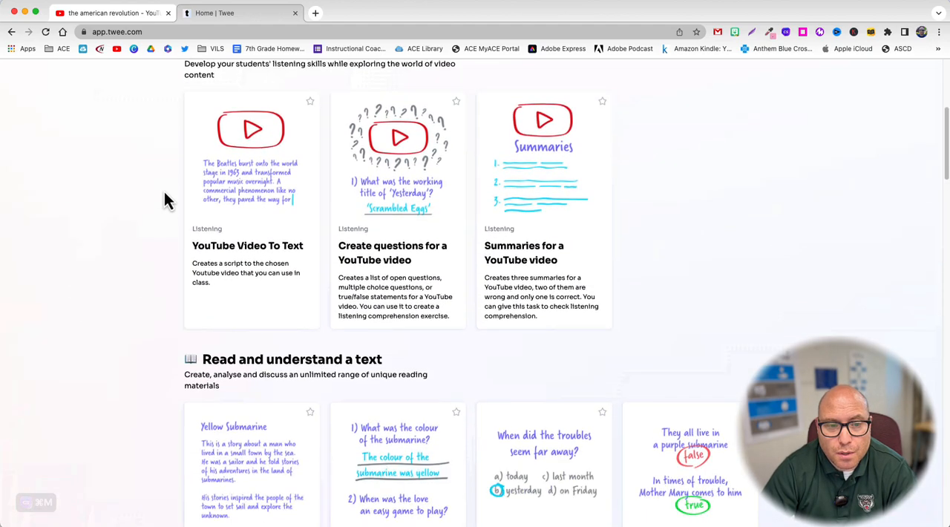
left_click(415, 280)
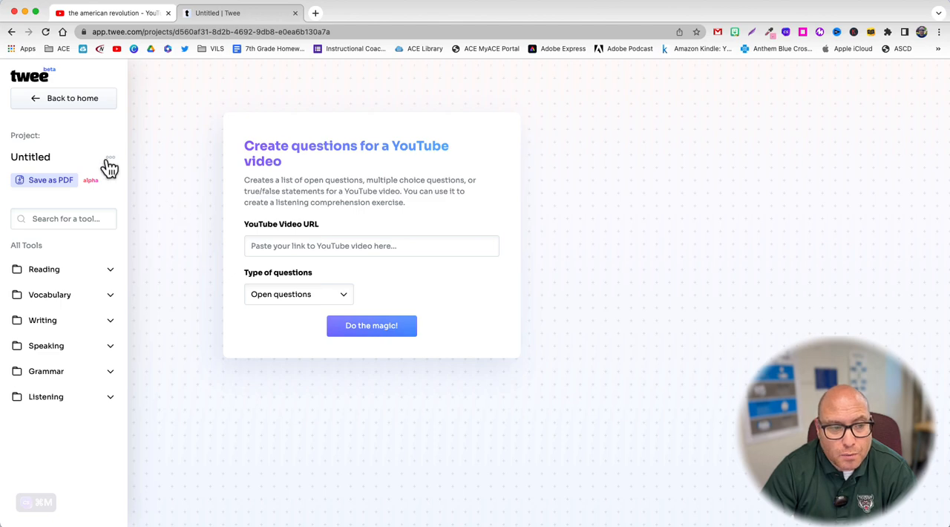
Step: Rename the untitled project as "Quiz - American Revolution"
left_click(54, 158)
left_click_drag(57, 159, 10, 157)
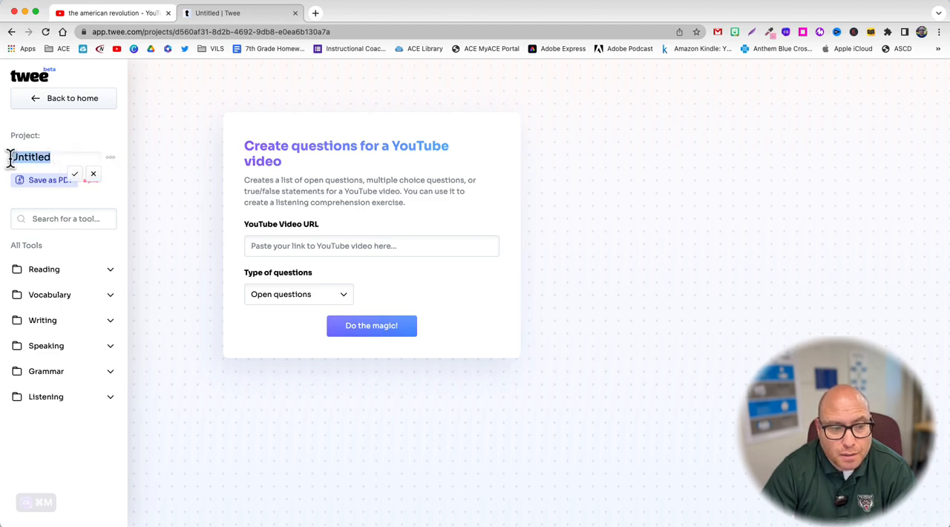
type("Qui")
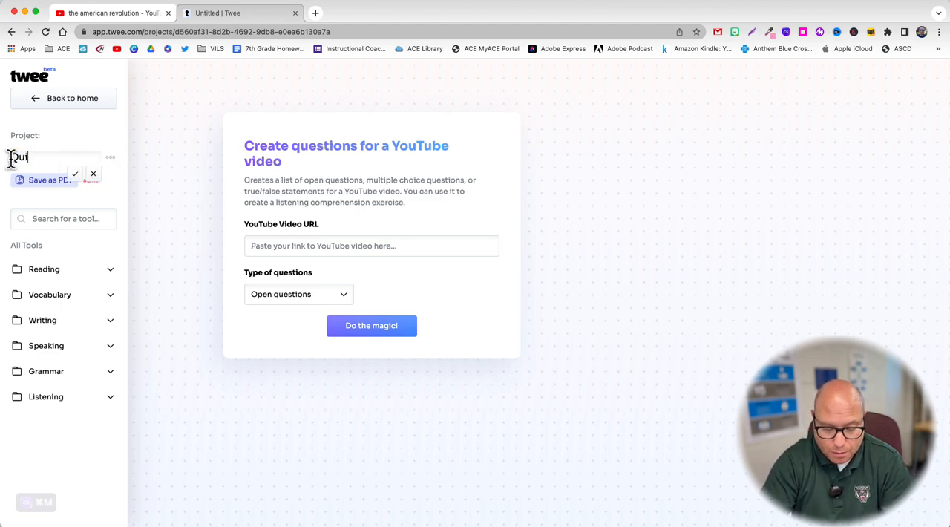
type("z - Am")
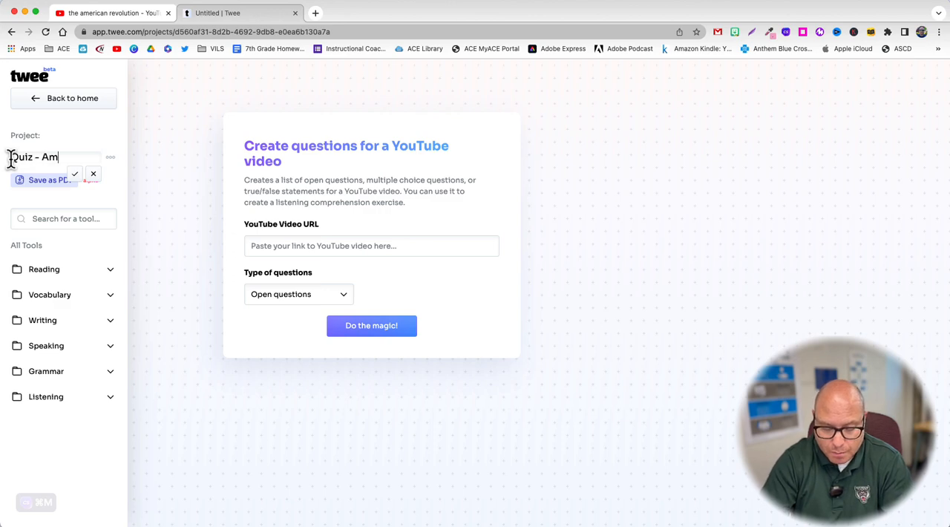
type("erican Revolution")
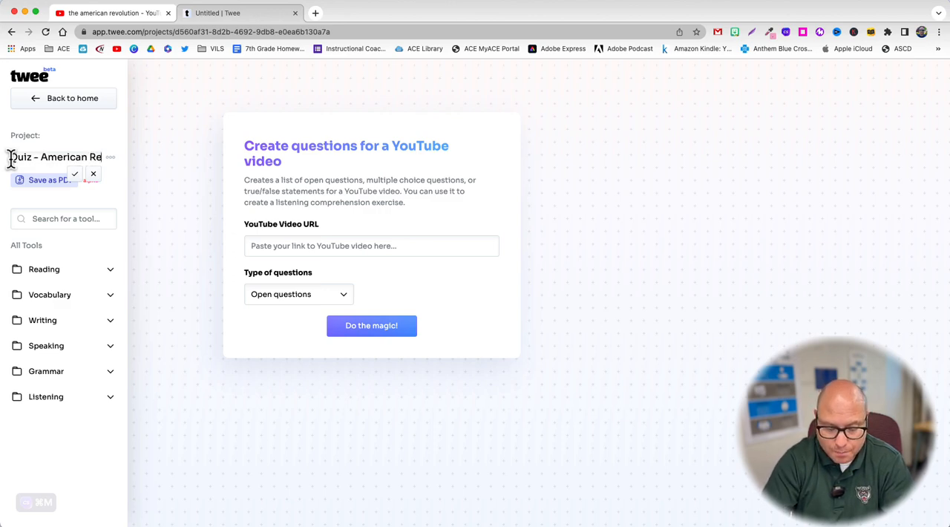
left_click(75, 174)
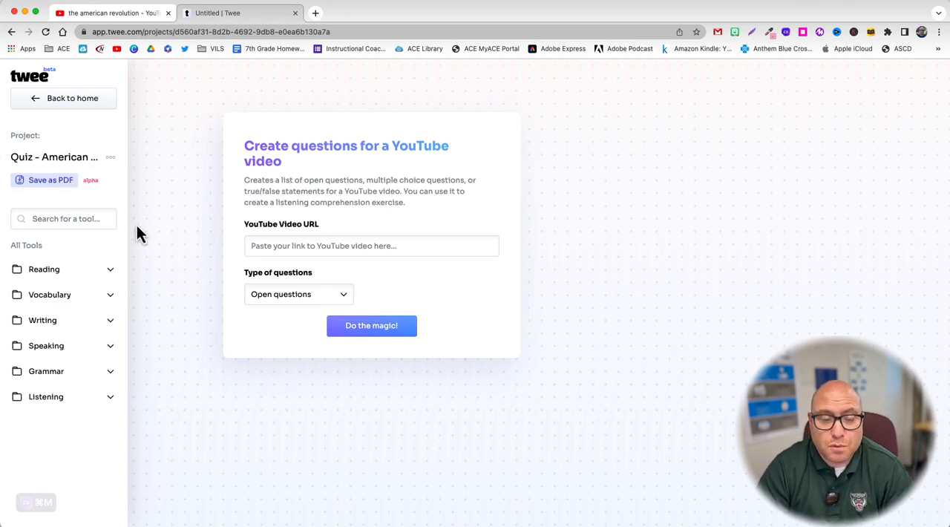
left_click(290, 302)
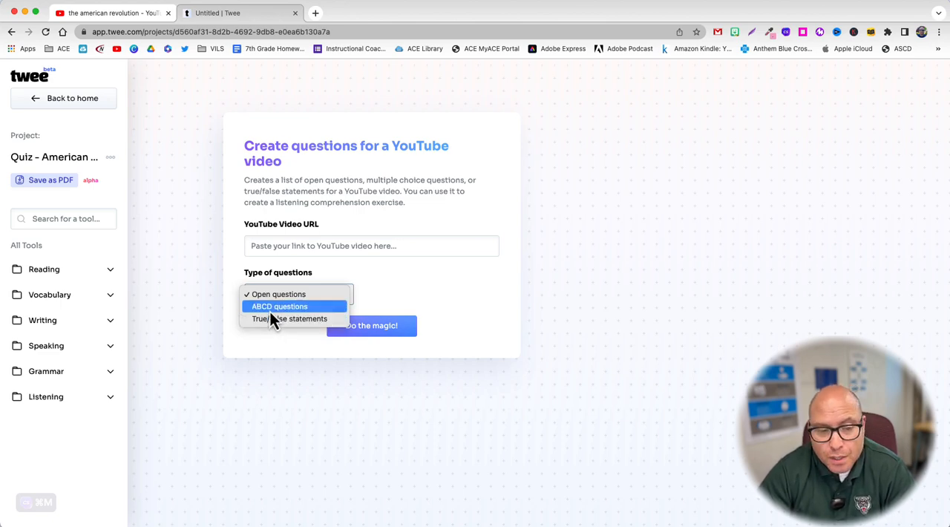
left_click(270, 308)
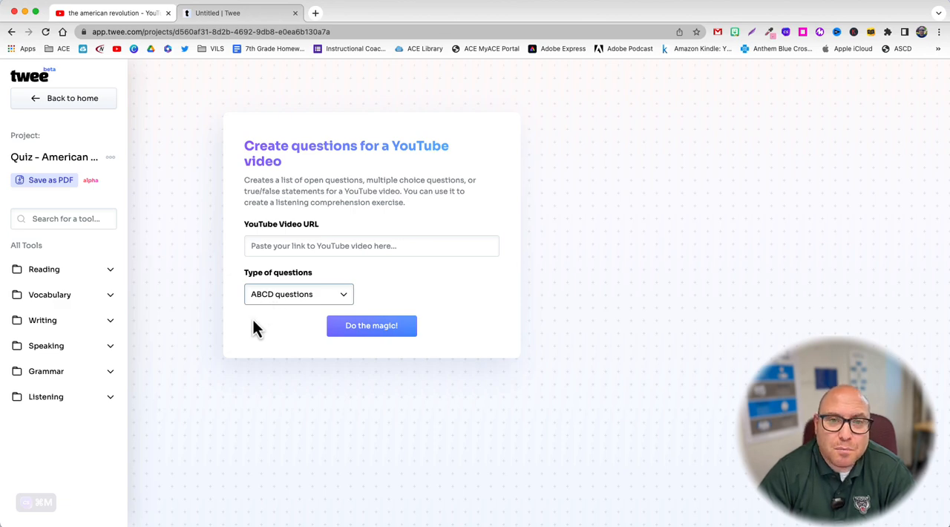
left_click(115, 12)
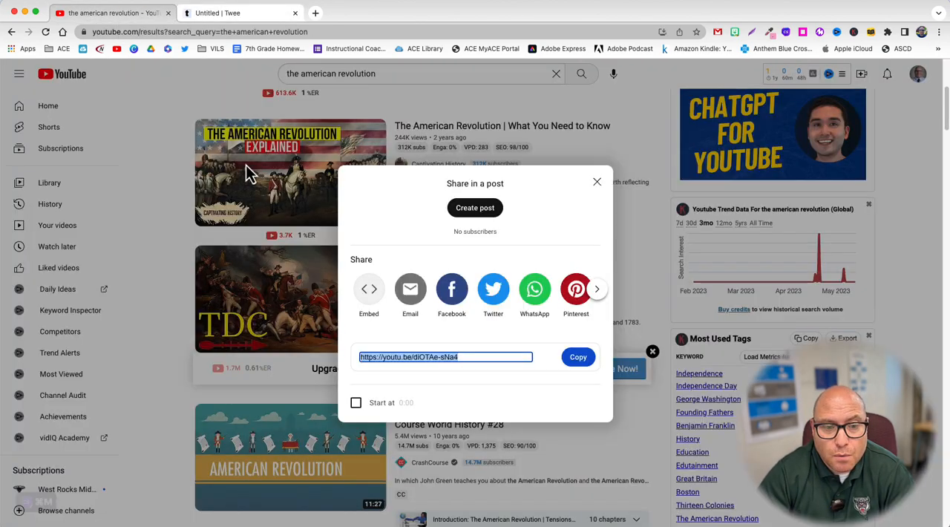
left_click(577, 363)
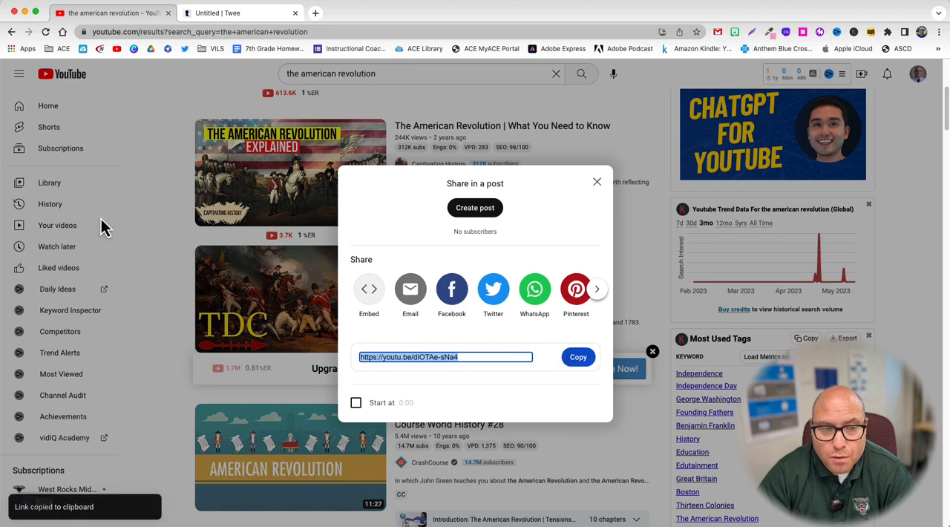
left_click(219, 16)
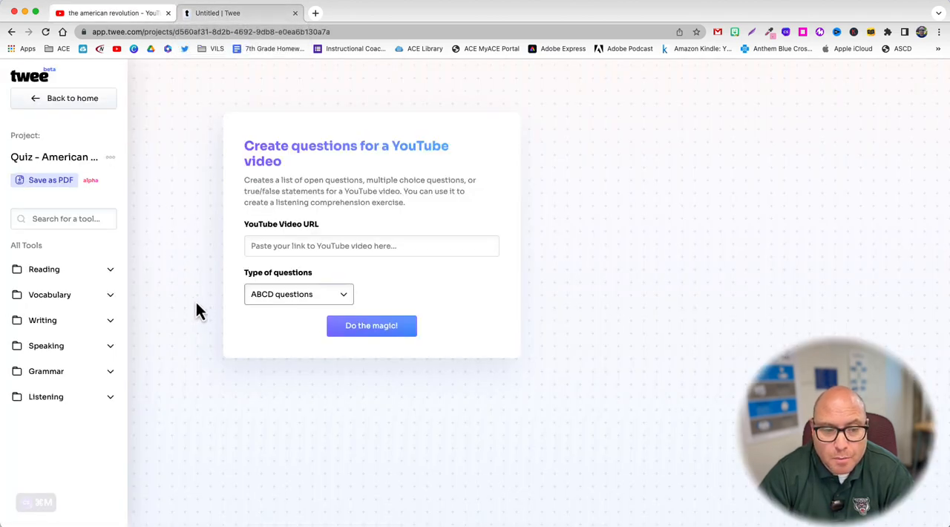
left_click(299, 252)
key("super+v")
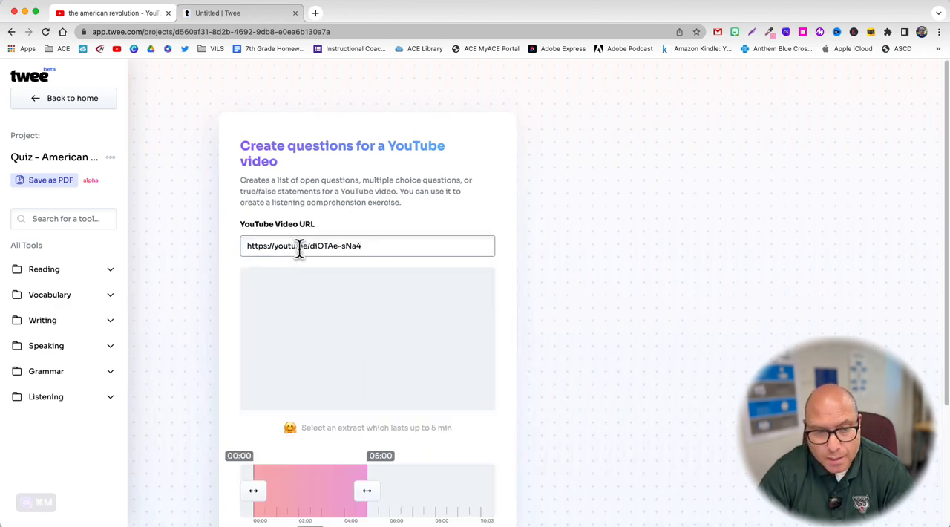
Step: Generate the ABCD questions for the 00:00–05:00 extract of the video
scroll(192, 290, "down", 2)
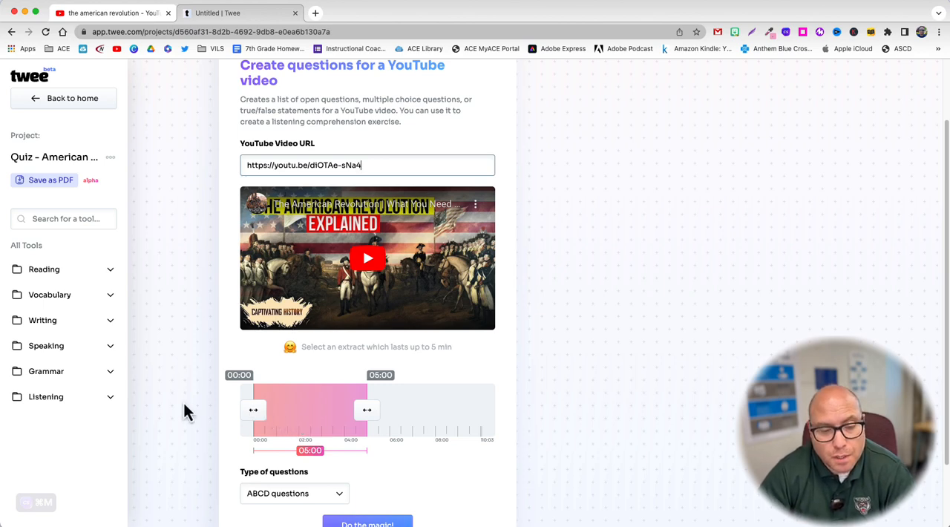
scroll(184, 402, "down", 1)
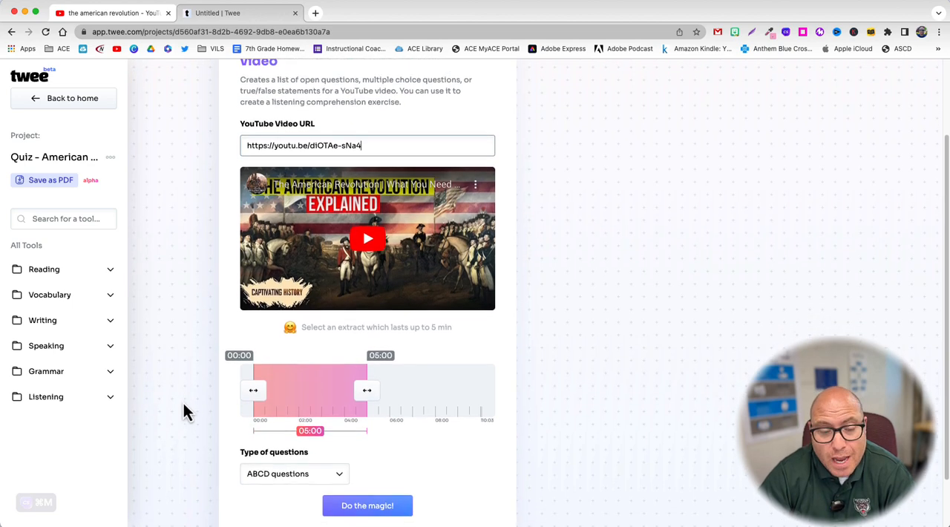
scroll(183, 402, "down", 3)
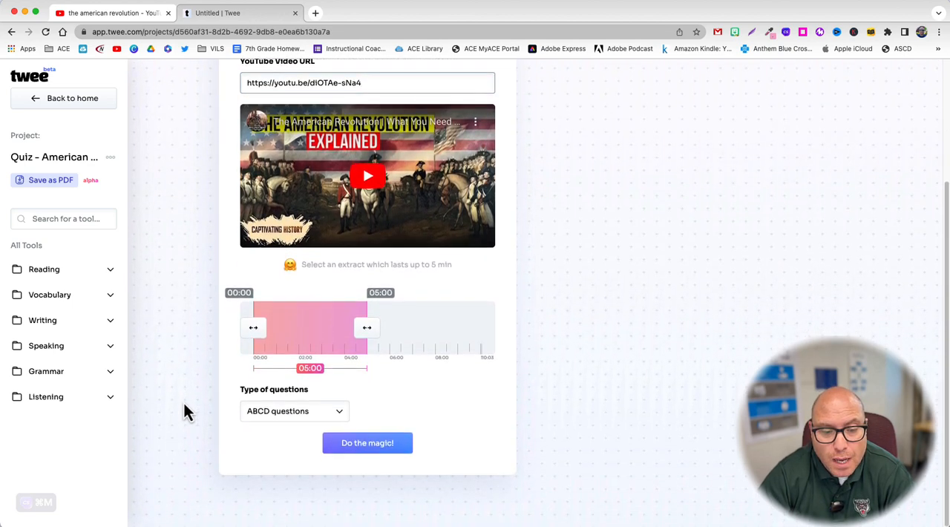
left_click(385, 449)
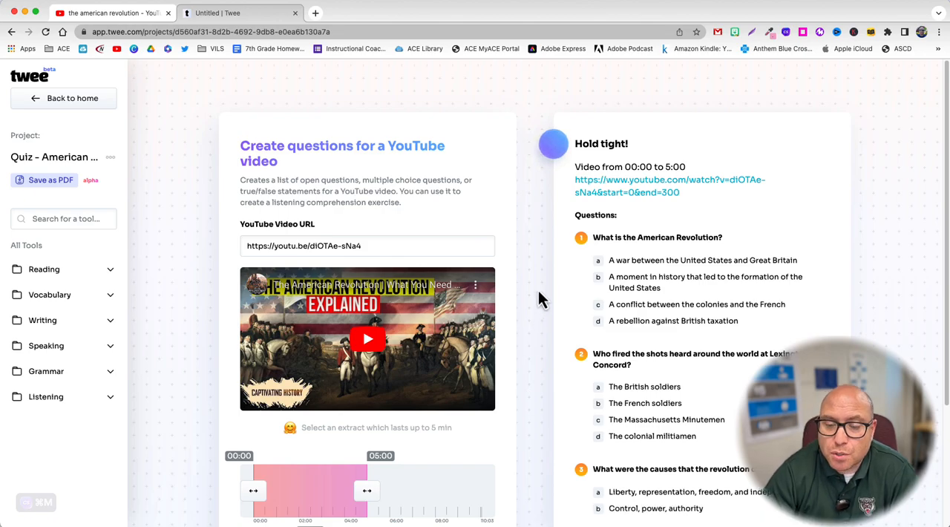
Step: Read through the multiple-choice questions as they are generated, down to the list of correct answers
scroll(534, 289, "down", 2)
scroll(534, 289, "down", 3)
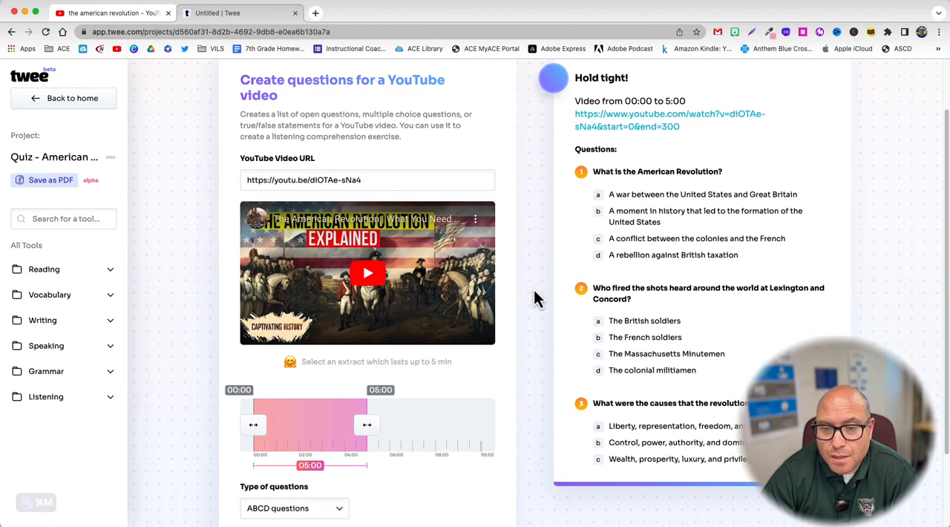
scroll(534, 289, "down", 2)
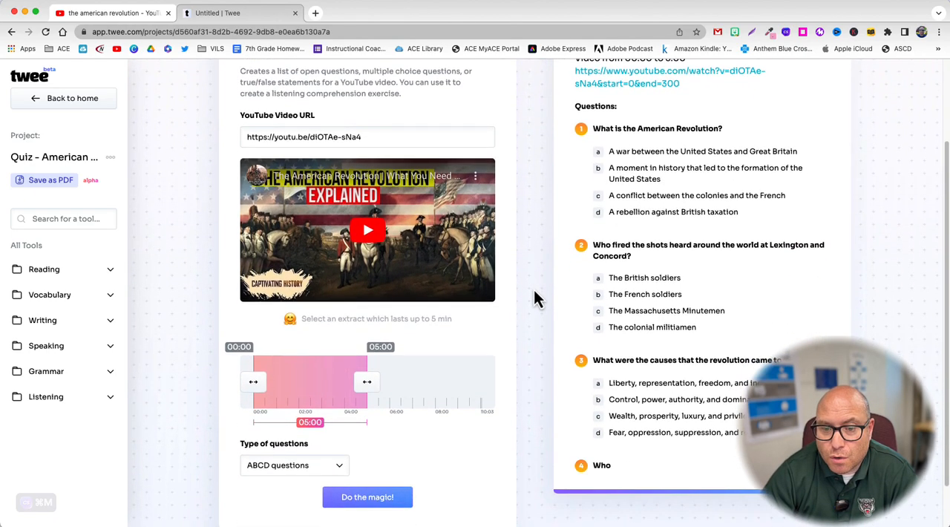
scroll(533, 299, "down", 2)
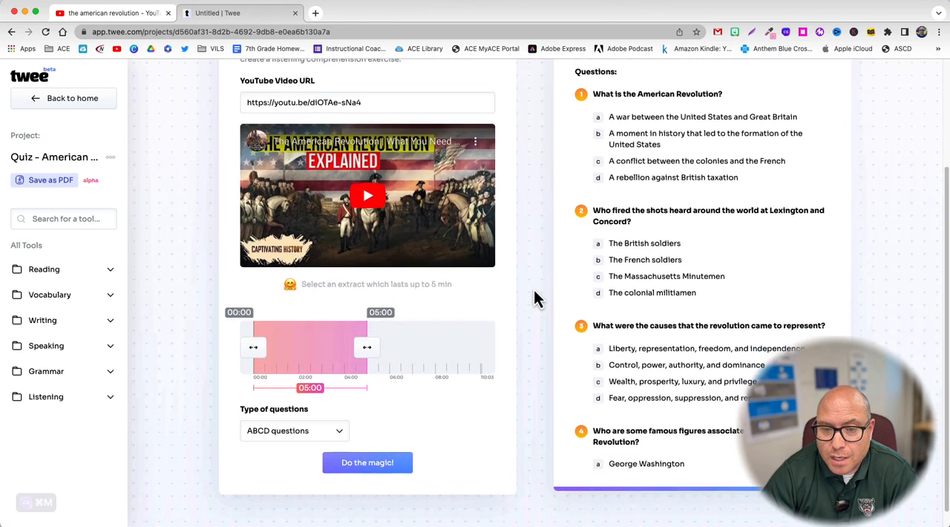
scroll(535, 293, "down", 1)
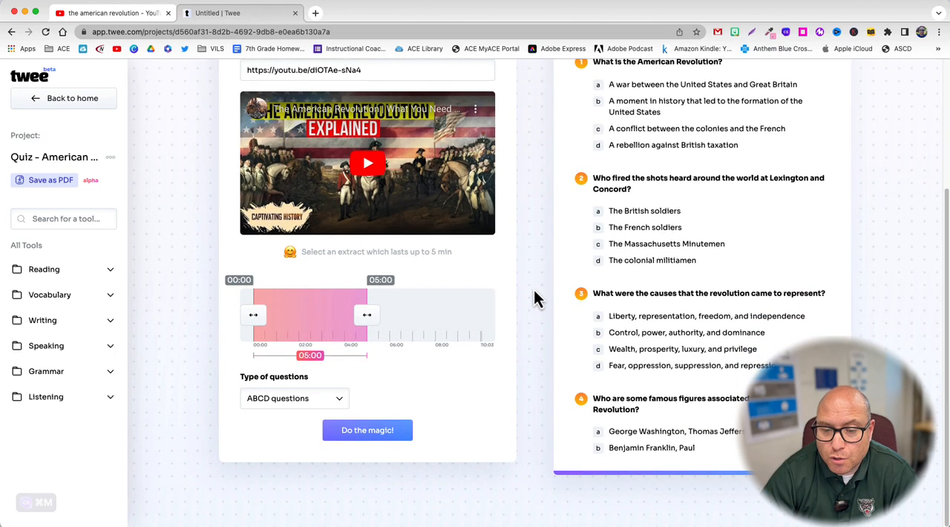
scroll(534, 298, "down", 1)
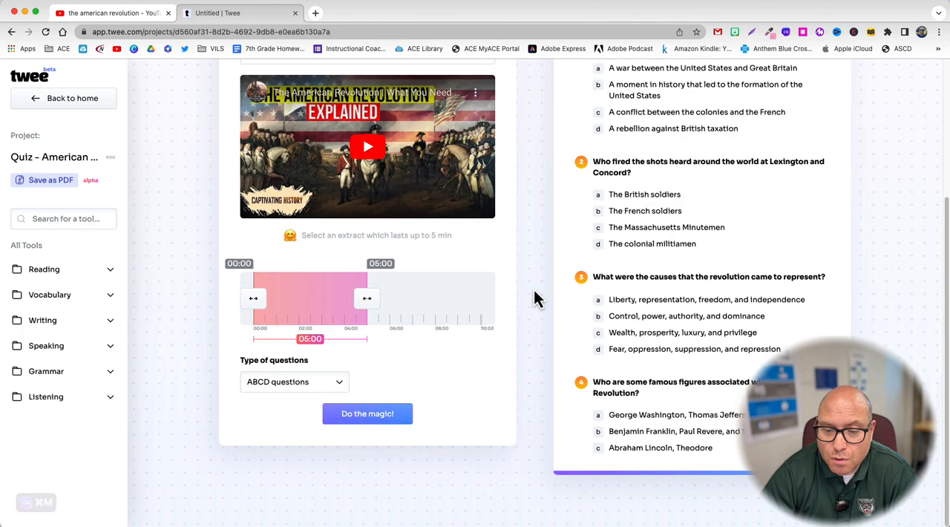
scroll(533, 298, "down", 1)
scroll(535, 299, "down", 1)
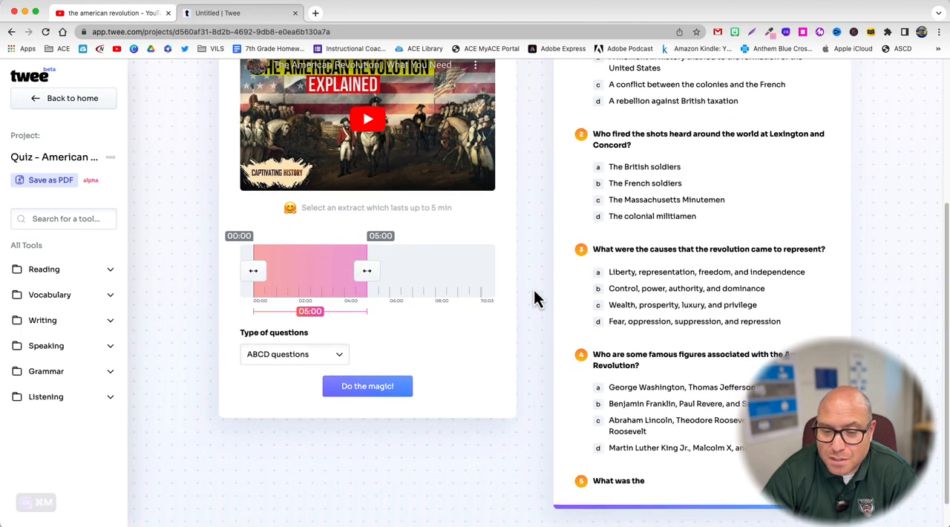
scroll(533, 298, "down", 3)
scroll(535, 291, "down", 1)
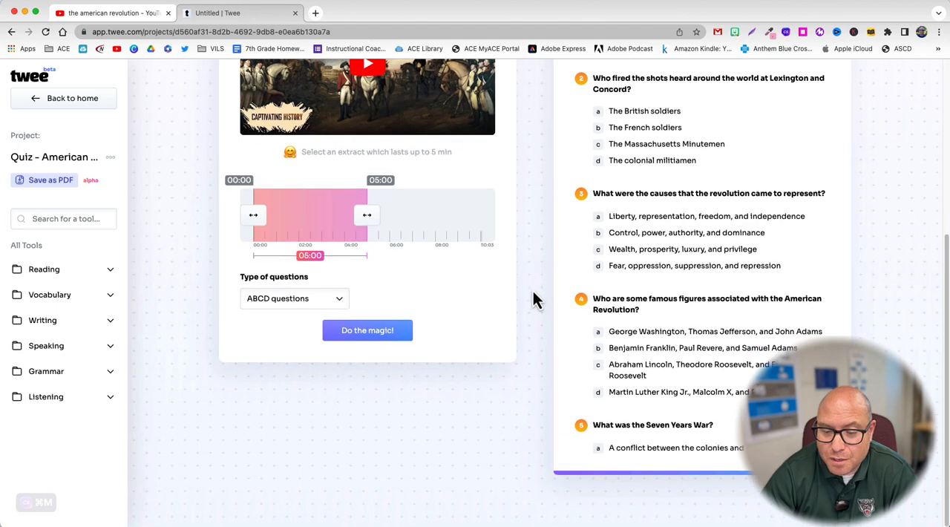
scroll(533, 290, "down", 2)
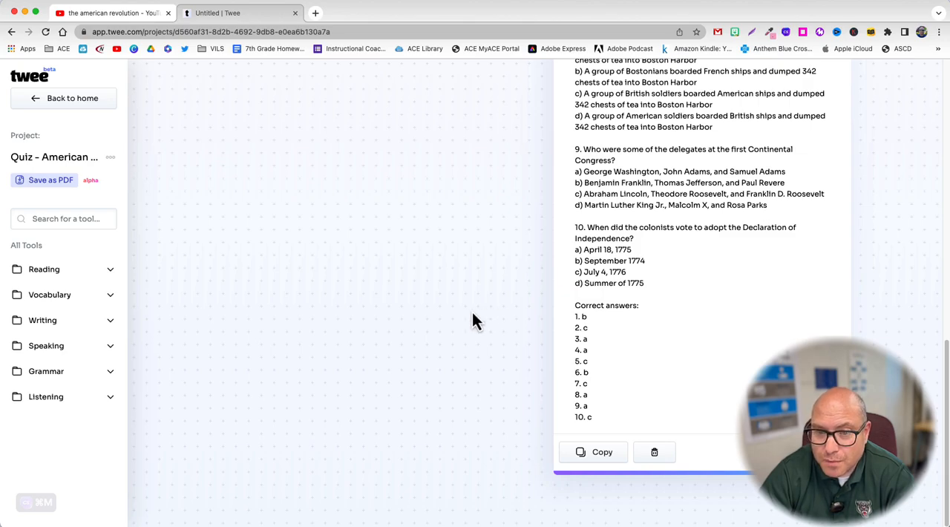
Step: Review the finished quiz from the first question to the answer key and its copy option
scroll(705, 293, "up", 15)
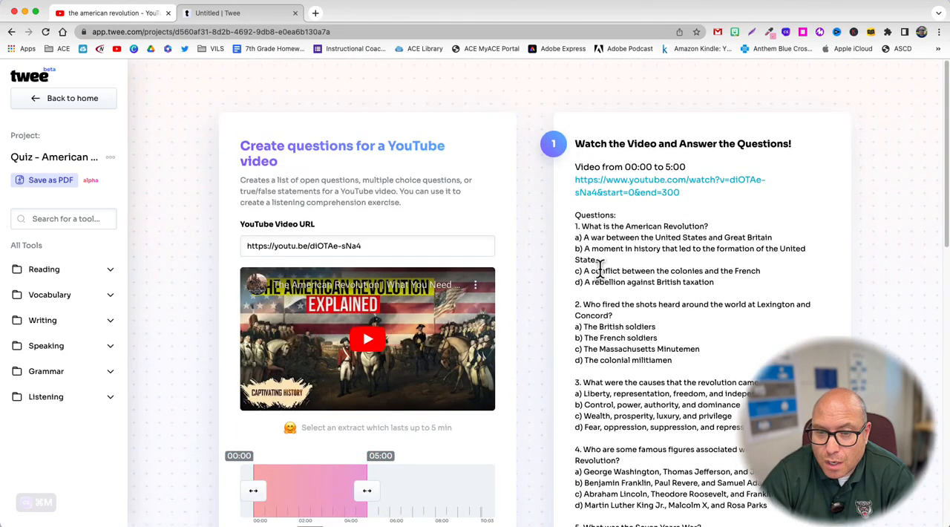
scroll(550, 280, "down", 2)
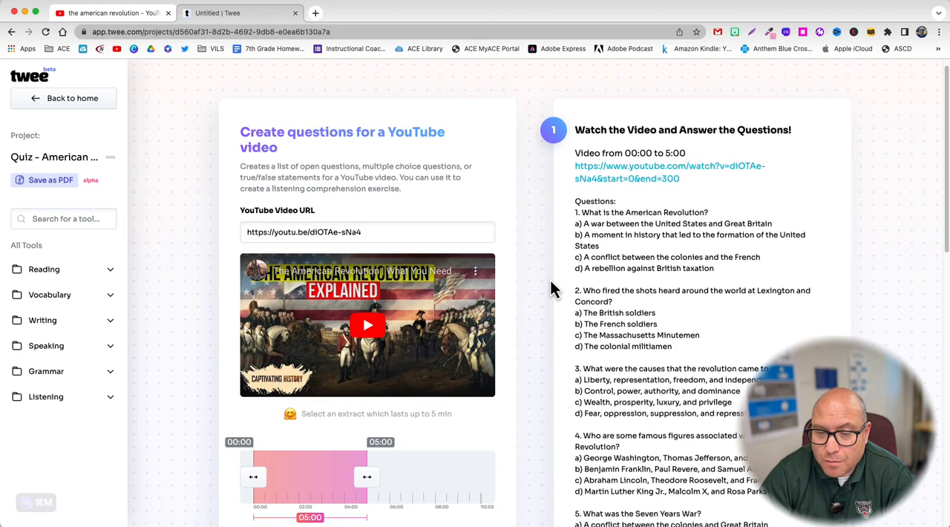
scroll(550, 281, "down", 3)
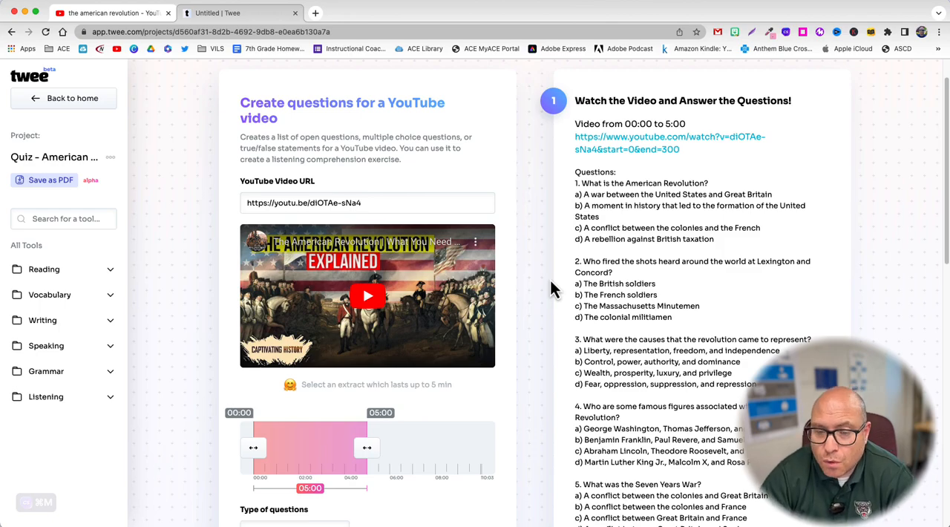
scroll(550, 280, "down", 10)
scroll(550, 280, "down", 5)
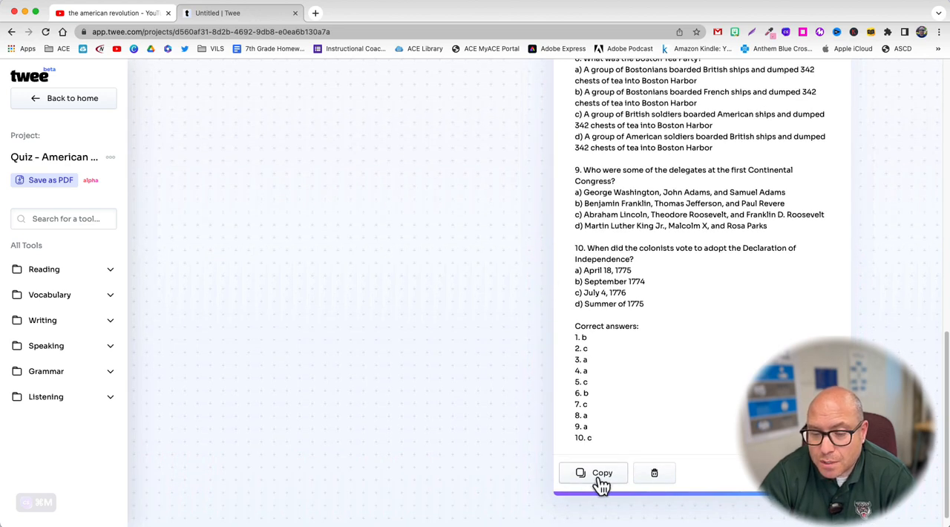
scroll(602, 338, "up", 2)
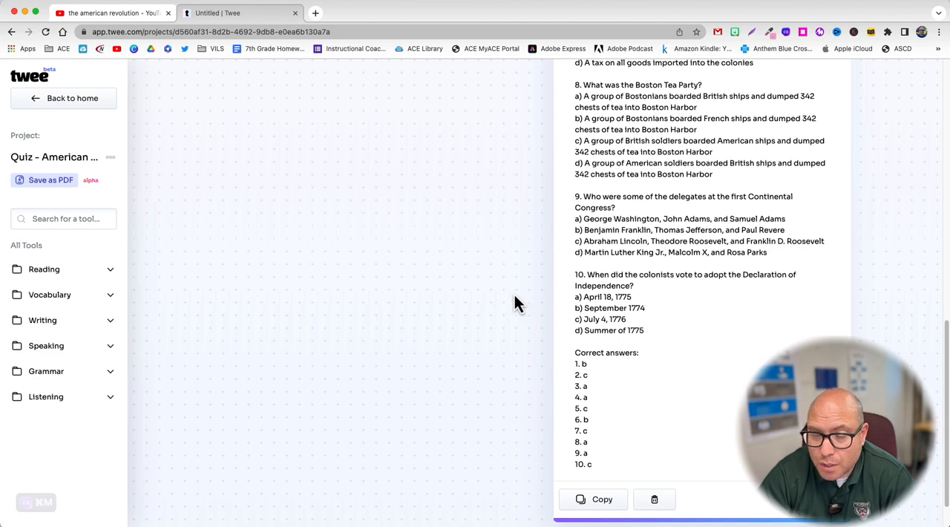
Step: Look through the quiz again, comparing the ten multiple-choice questions with the correct answers listed at the end
scroll(661, 286, "up", 2)
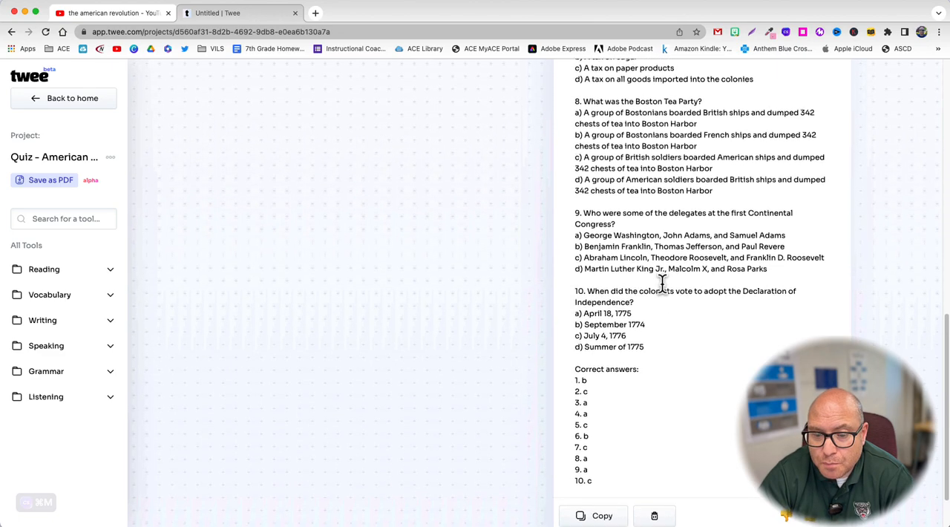
scroll(662, 285, "up", 15)
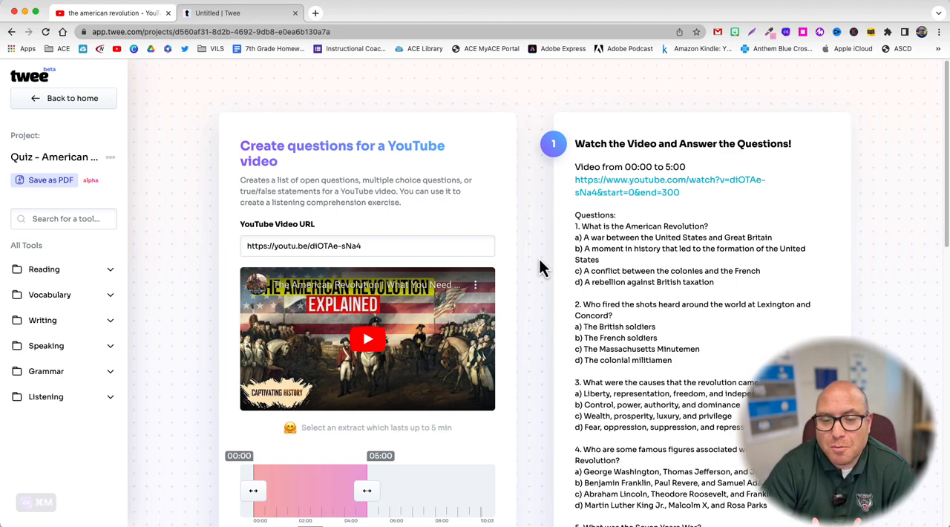
scroll(539, 265, "down", 5)
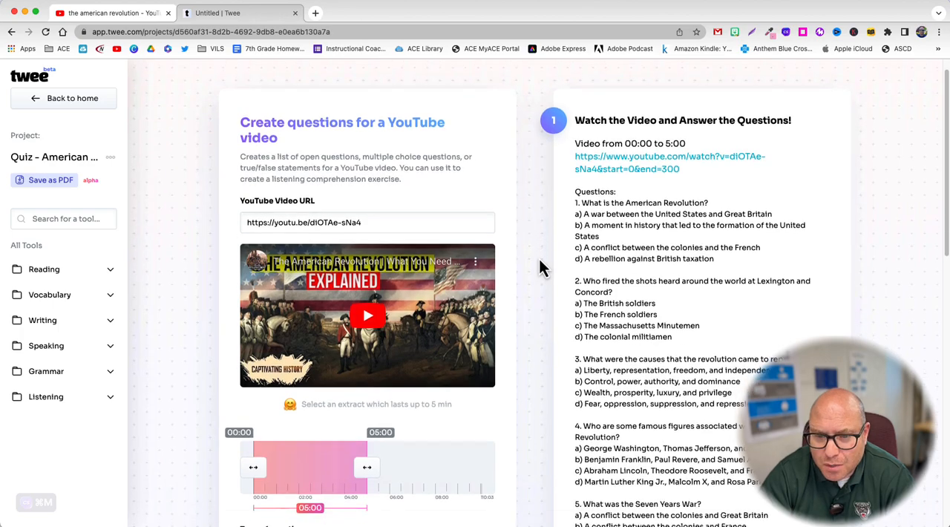
scroll(539, 261, "down", 10)
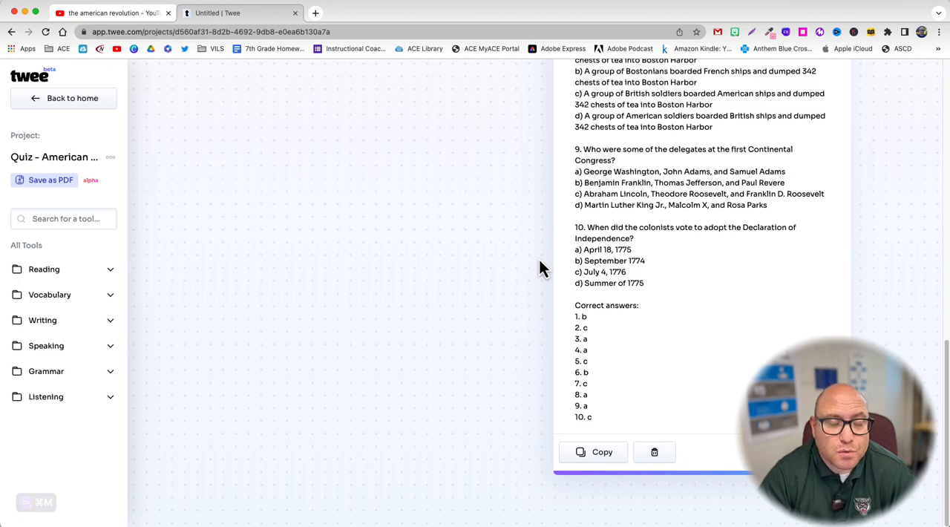
scroll(538, 267, "up", 15)
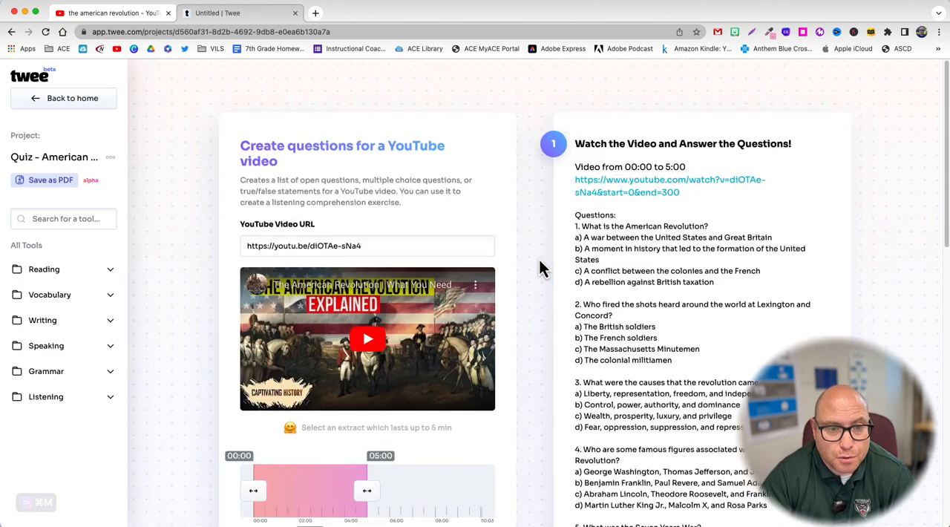
Step: Return to the home page and start a new project with the Summaries for a YouTube video tool
left_click(74, 102)
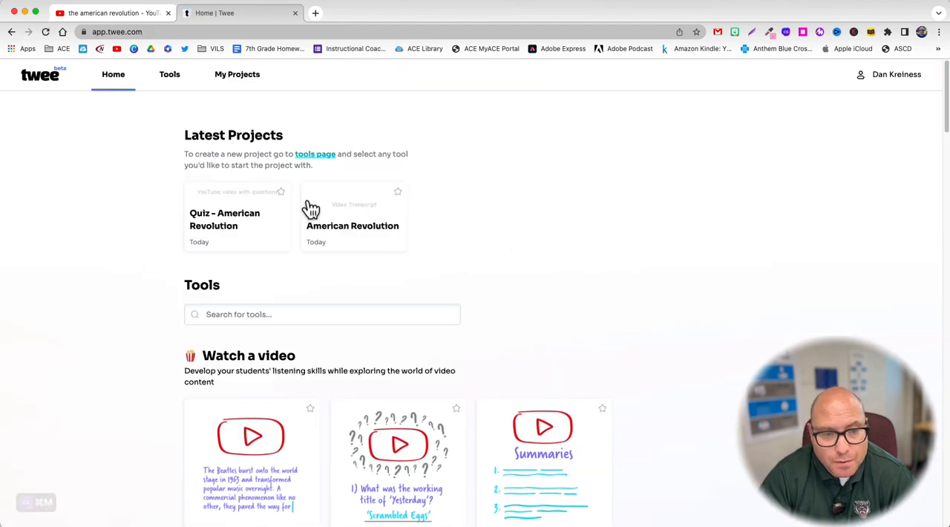
scroll(706, 282, "down", 5)
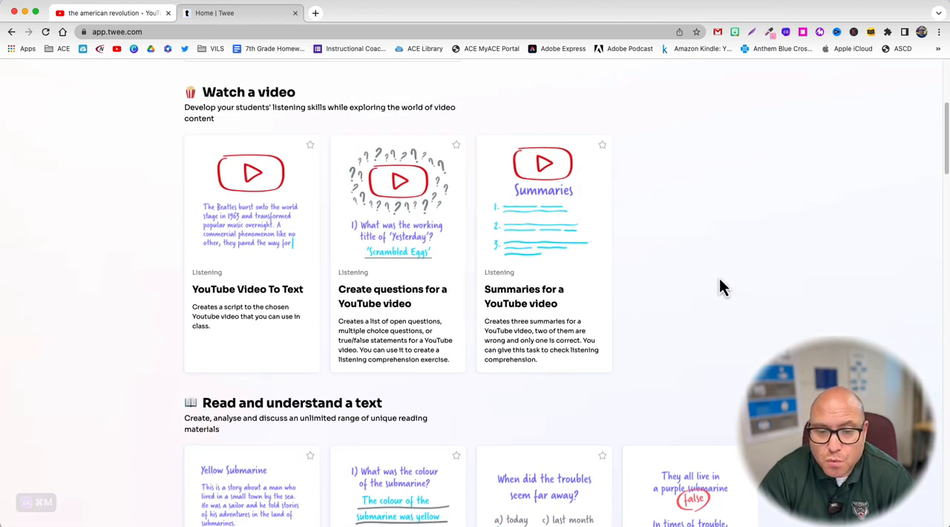
left_click(553, 296)
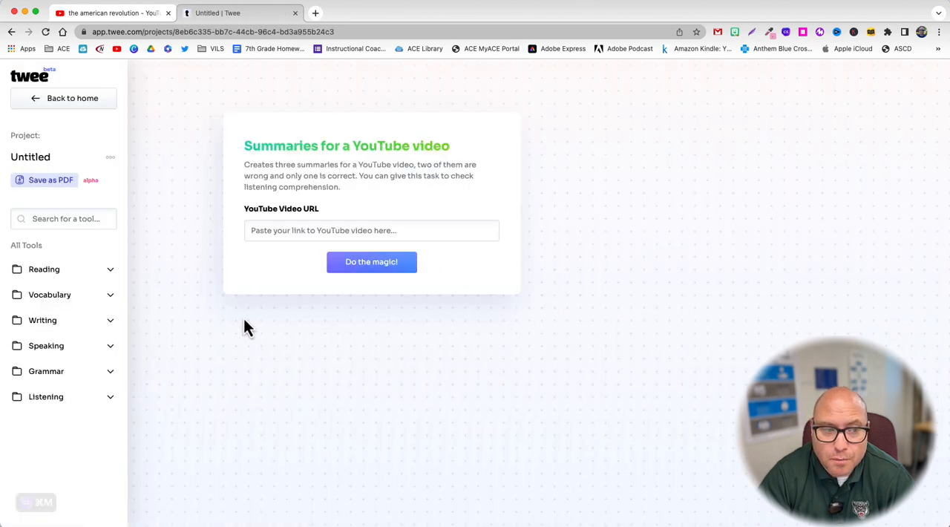
Step: Rename the untitled summaries project as Summary of AR Video
left_click(110, 157)
left_click(83, 184)
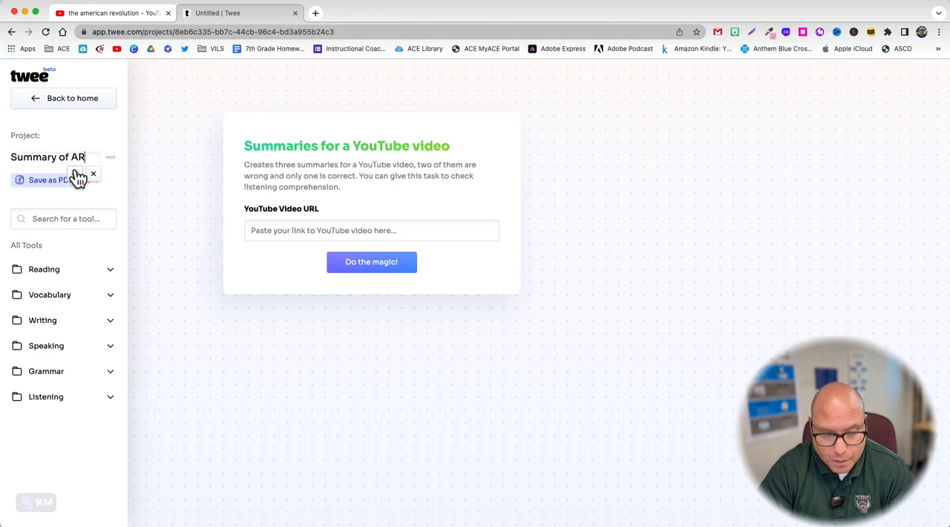
type("Summary of AR Video")
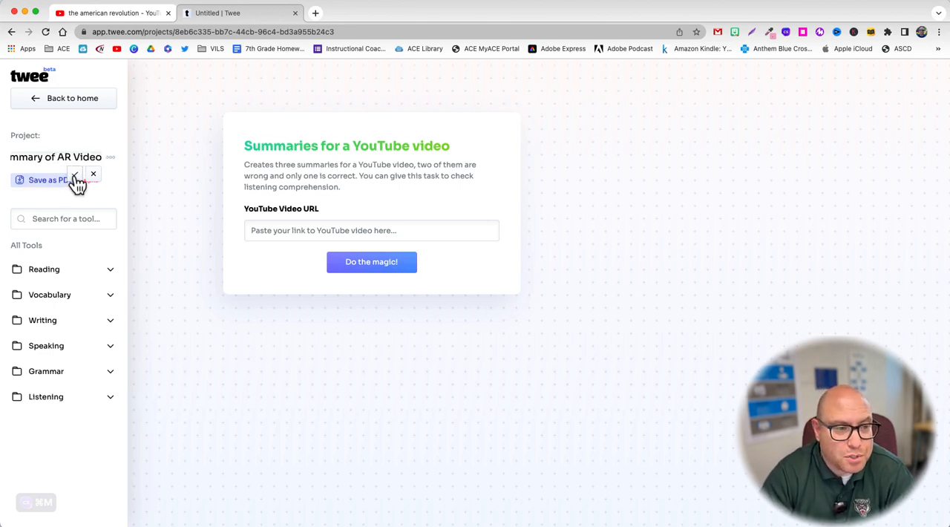
key("Return")
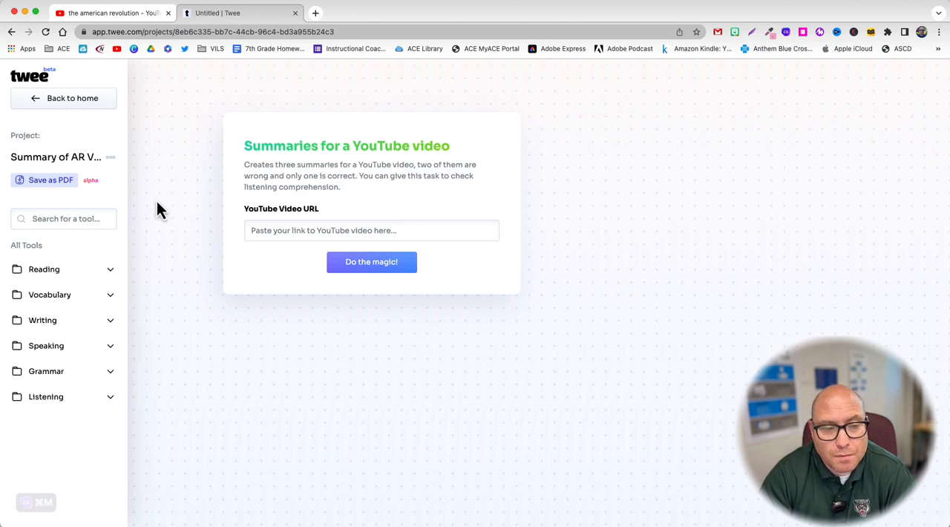
left_click(270, 230)
type("https://youtu.be/dIOTAe-sNa4")
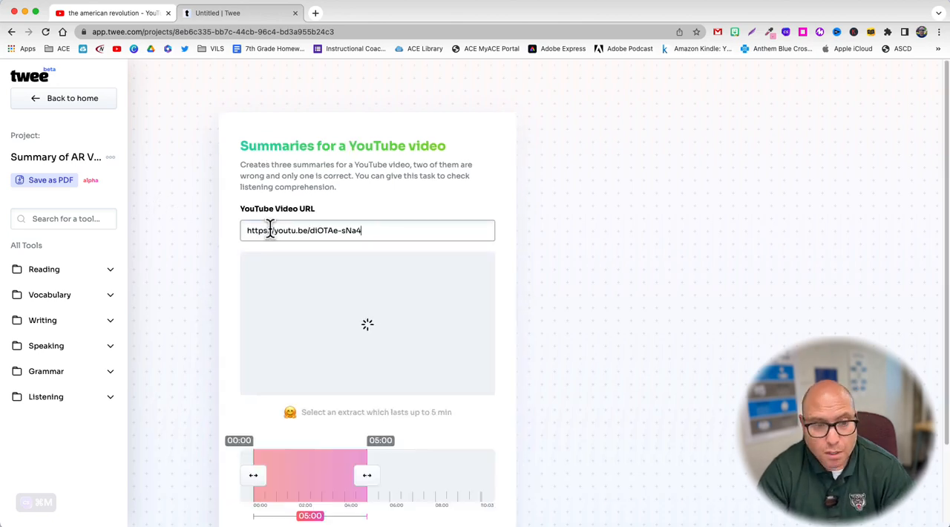
scroll(192, 236, "down", 1)
scroll(192, 234, "down", 5)
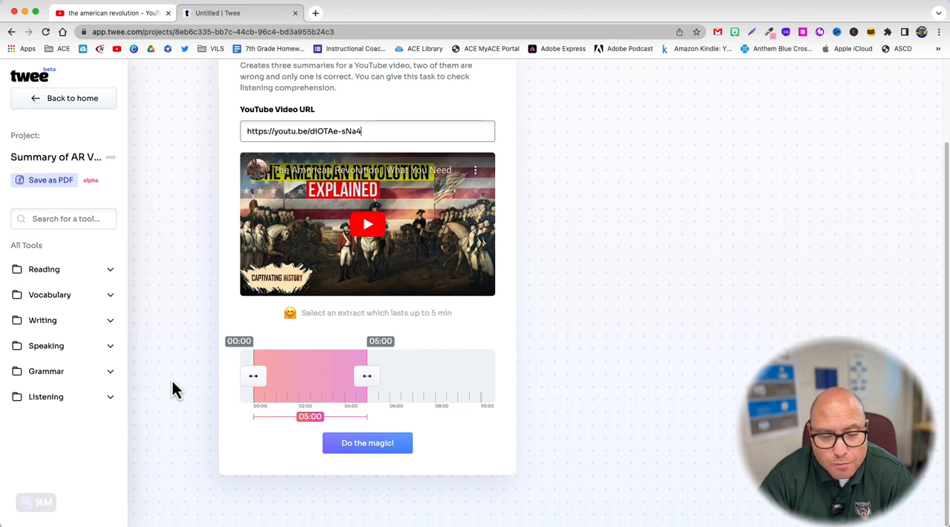
left_click(375, 450)
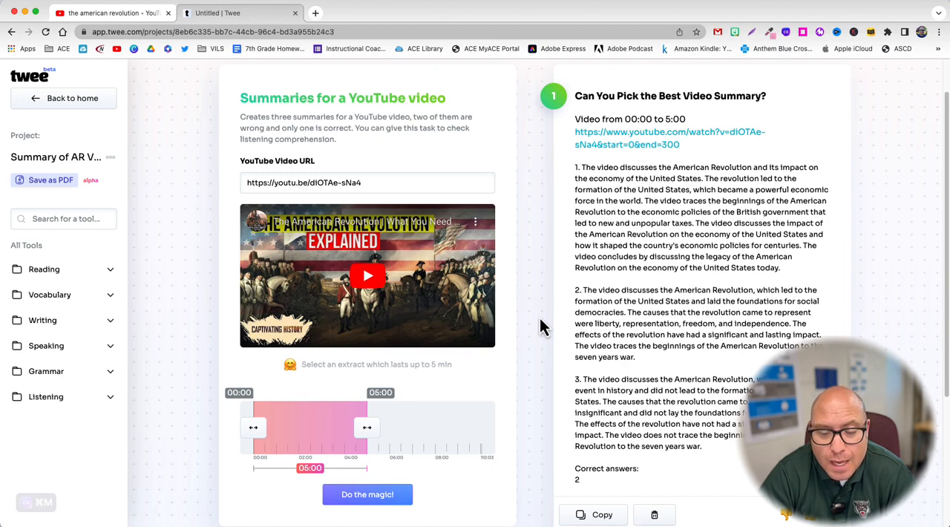
scroll(540, 318, "down", 1)
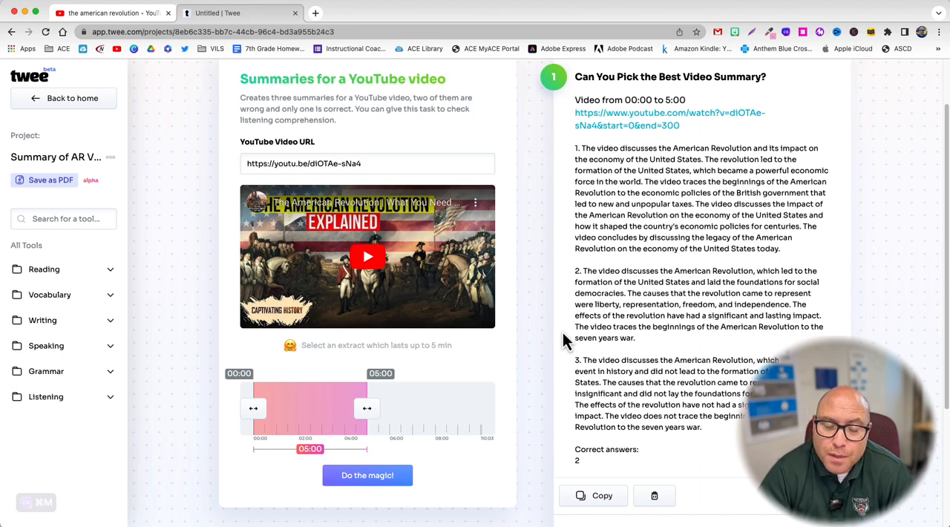
scroll(520, 317, "up", 2)
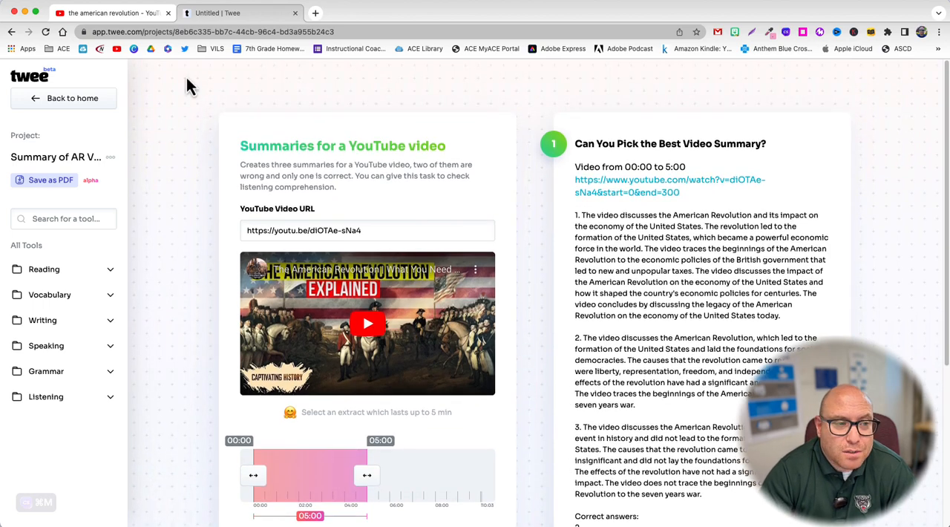
Step: Return to the home page and look through the latest projects and available tools
left_click(78, 99)
scroll(153, 226, "down", 5)
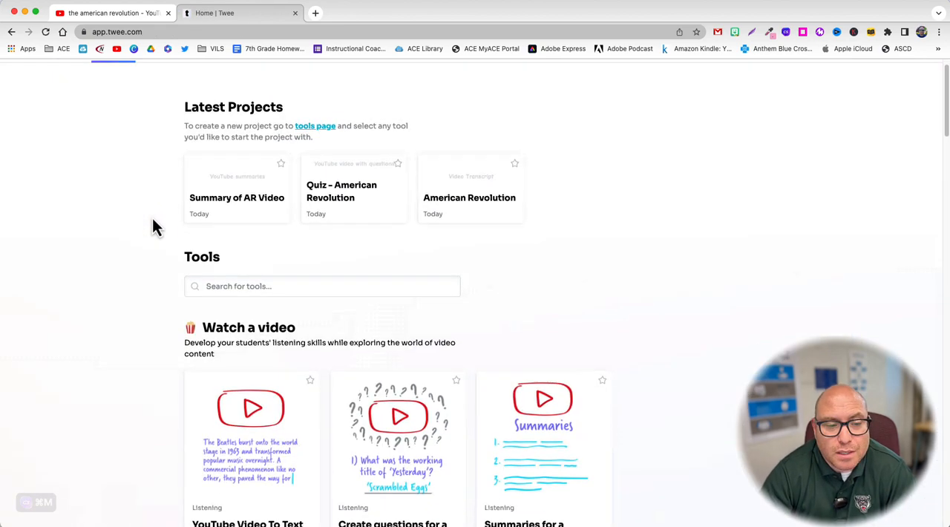